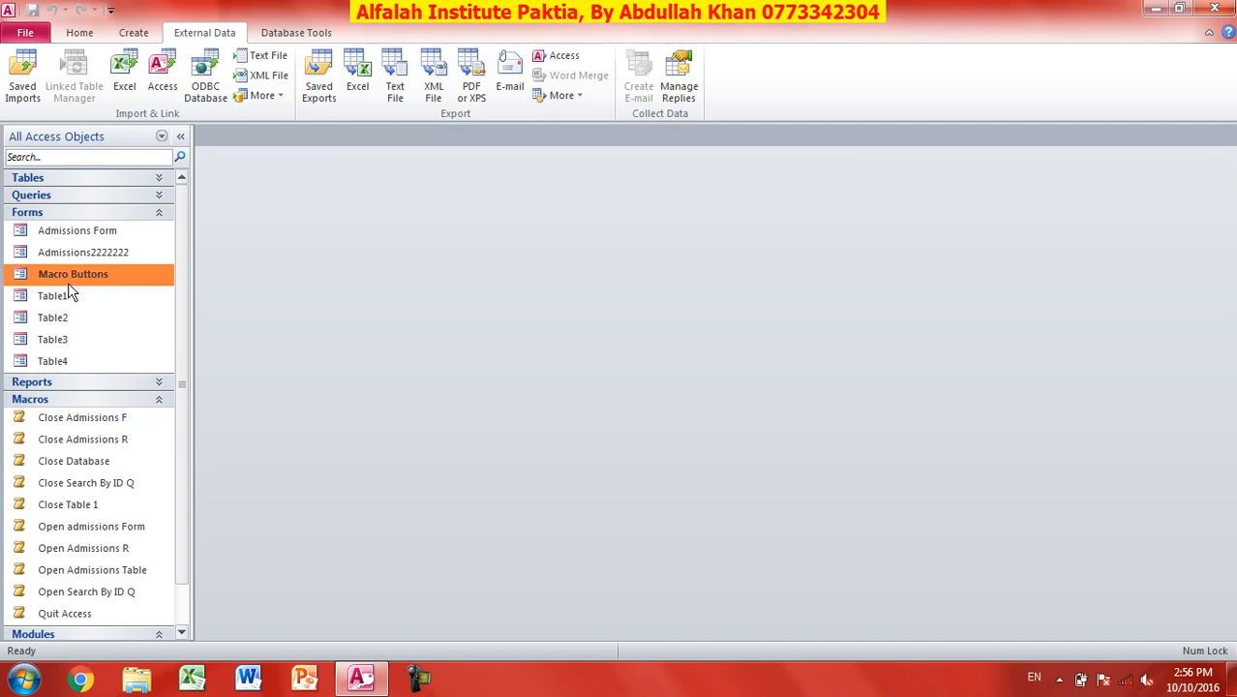
Expand the list of tables in the database and select Table1.
click(155, 194)
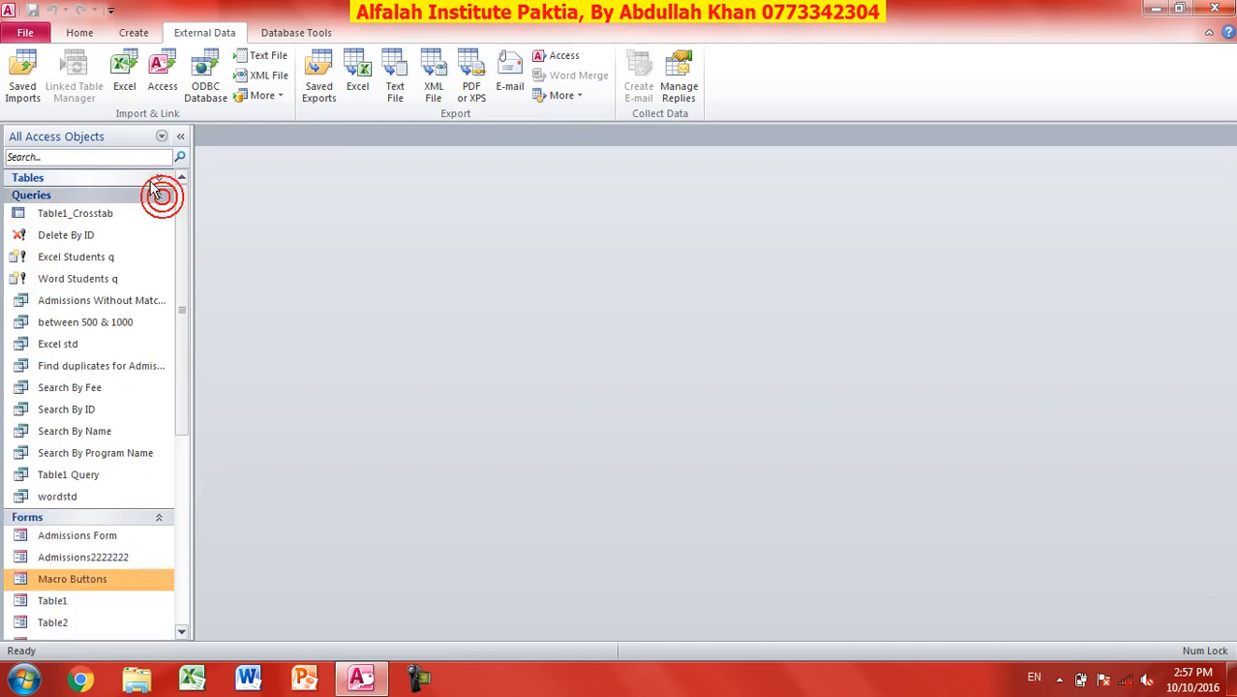
click(153, 194)
click(155, 179)
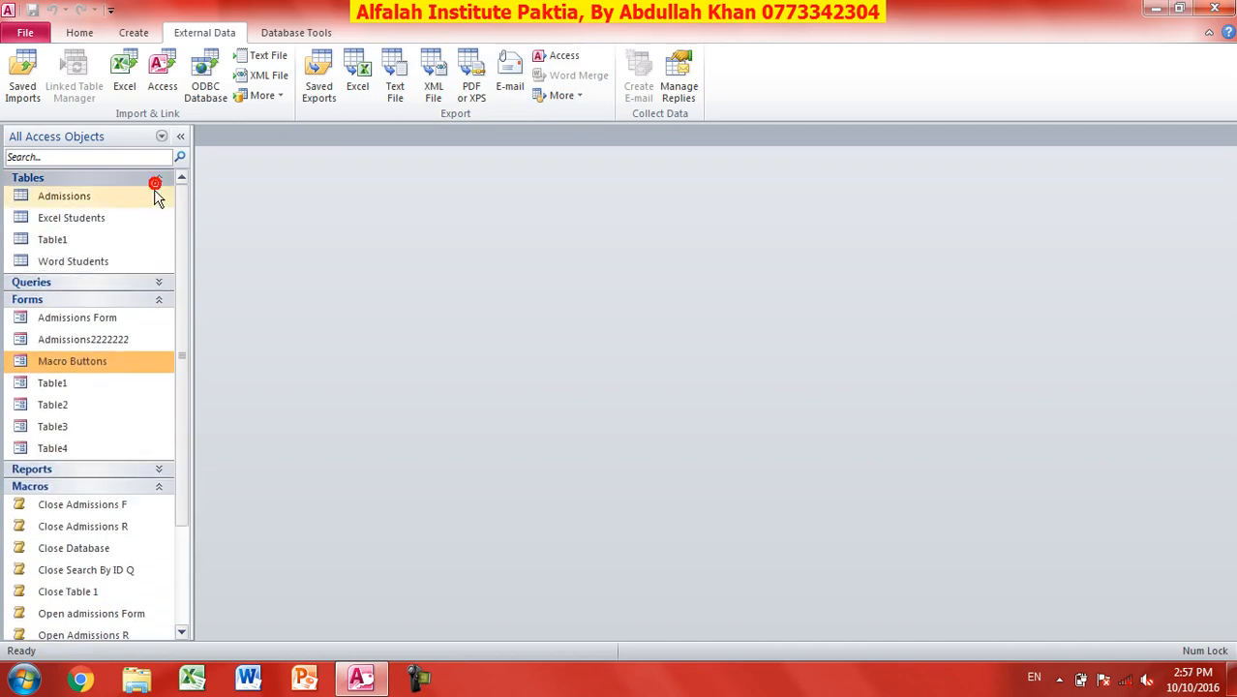
click(85, 219)
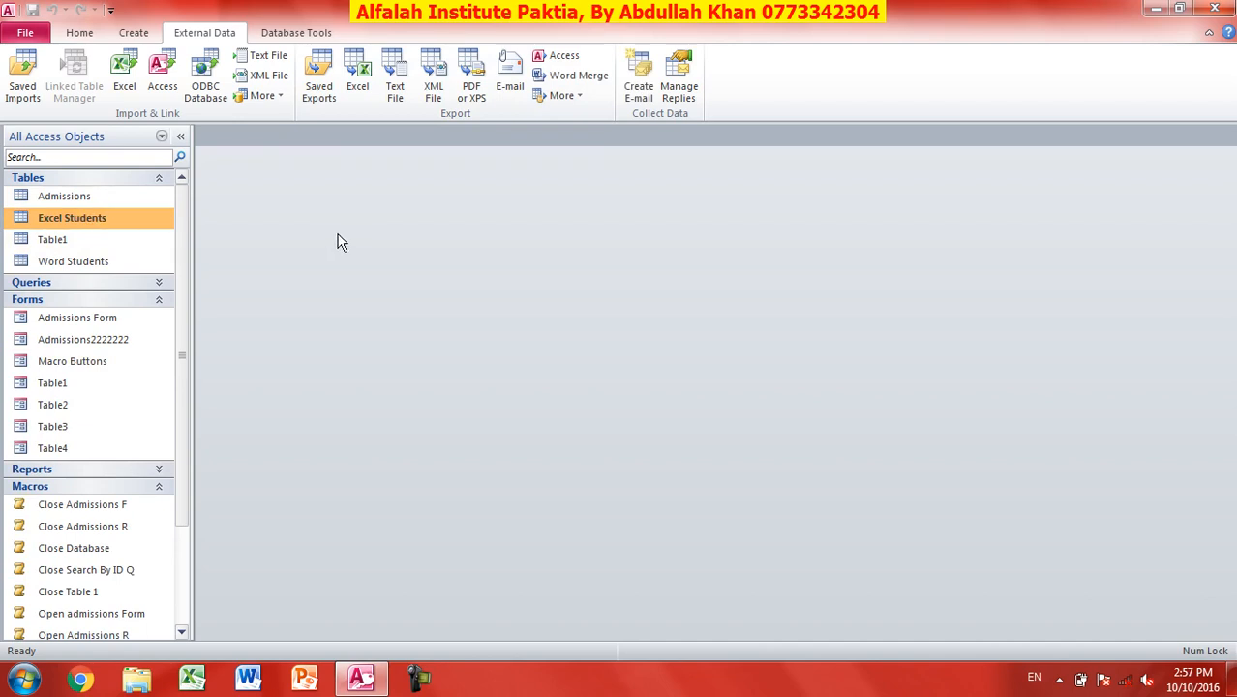
click(40, 239)
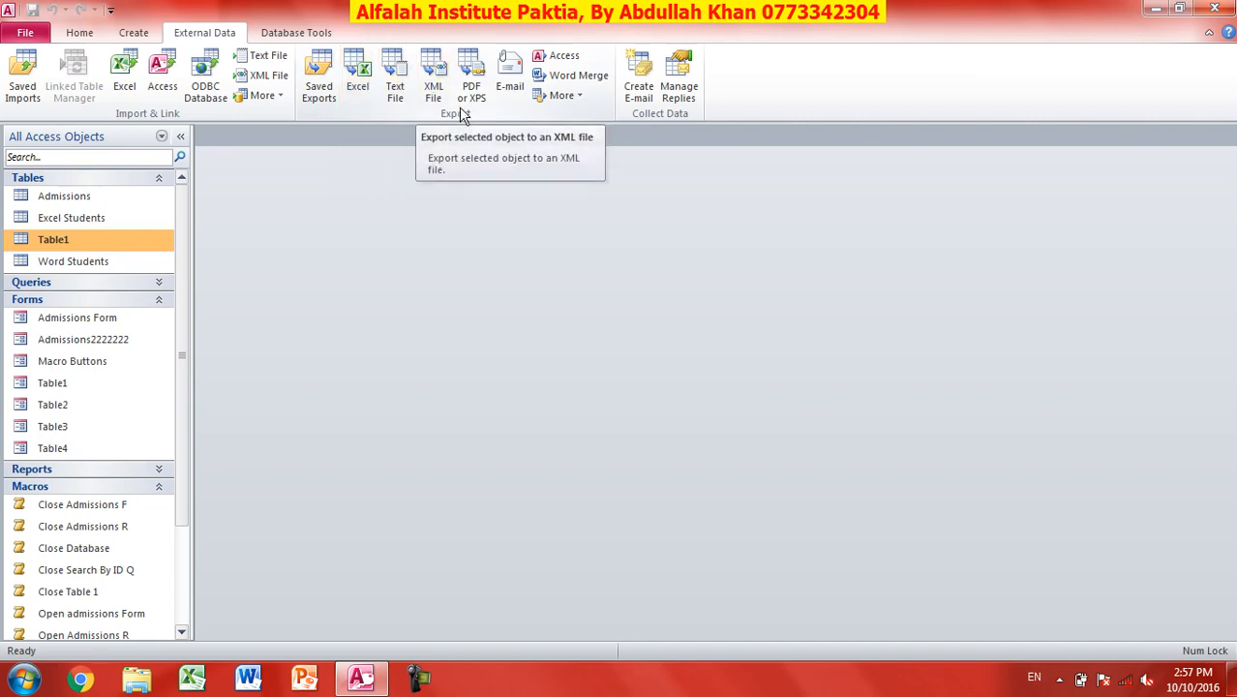
Start exporting Table1 to an Excel spreadsheet named Table1.xlsx in the Excel Workbook (*.xlsx) format.
click(357, 76)
drag(545, 89, 601, 42)
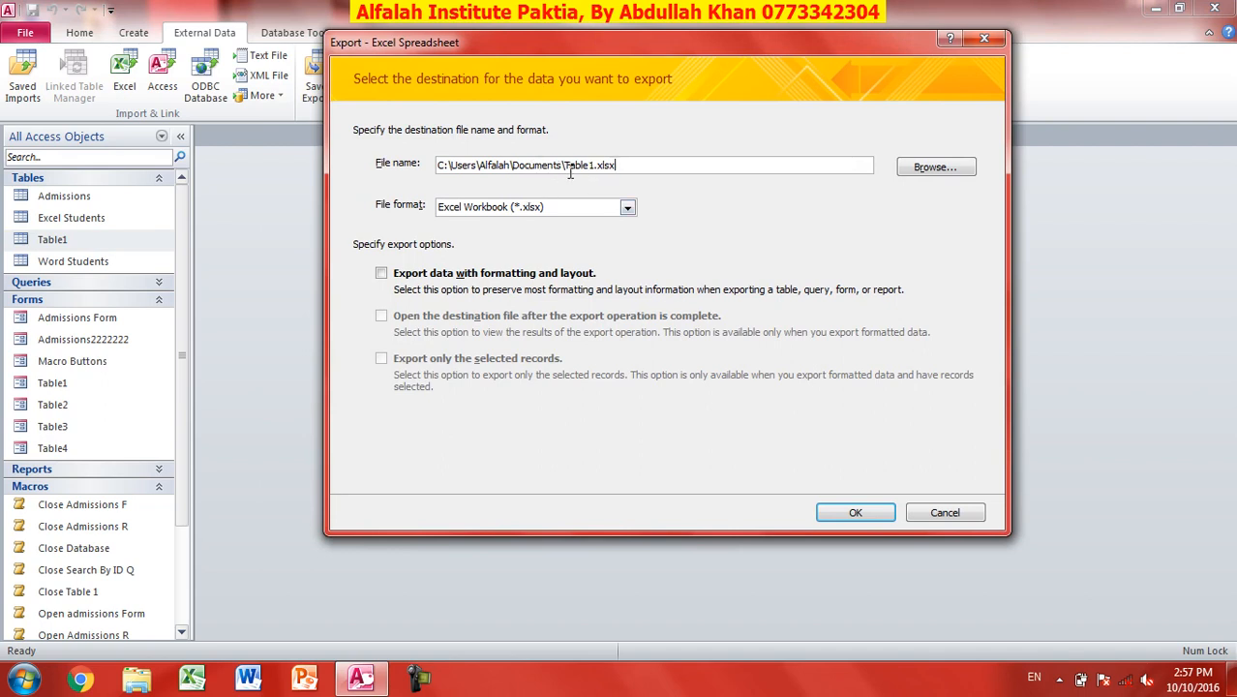
click(921, 170)
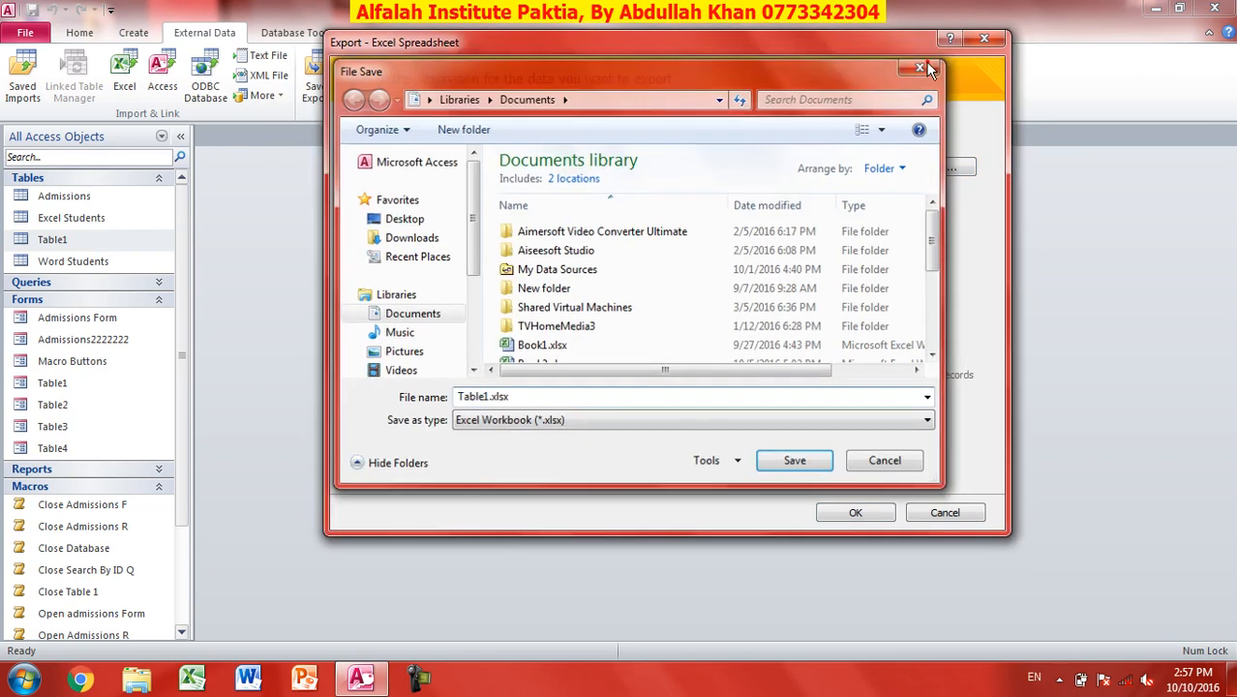
click(925, 61)
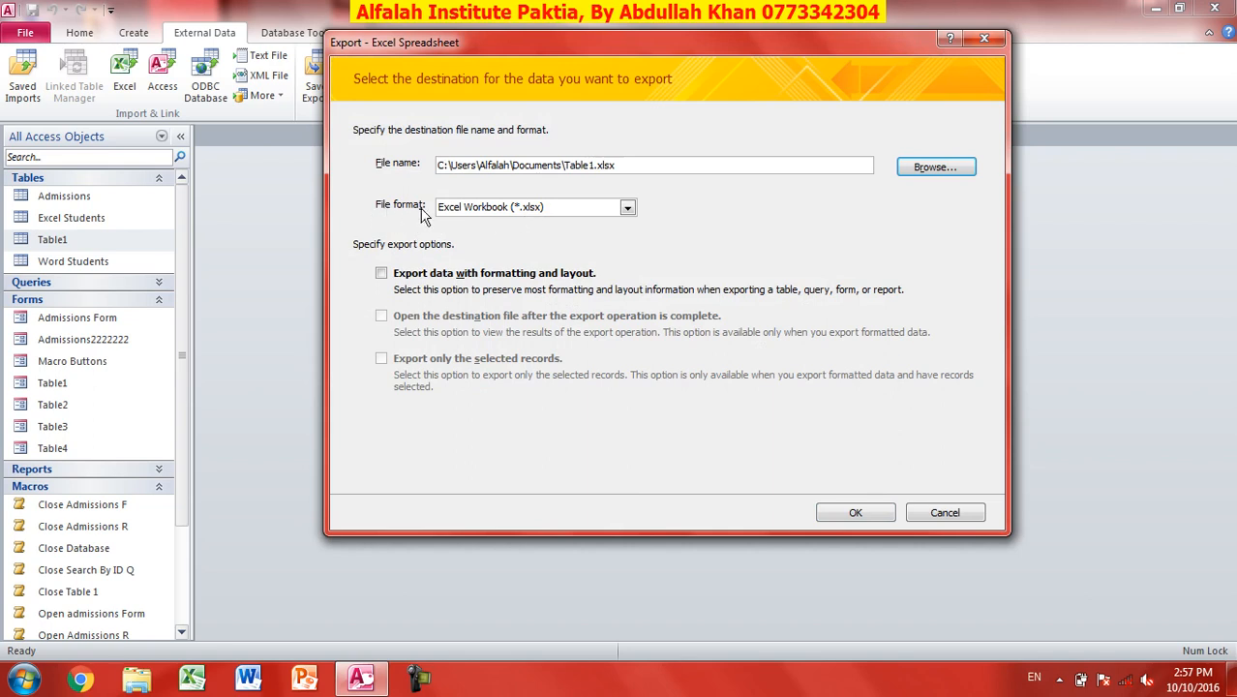
click(626, 209)
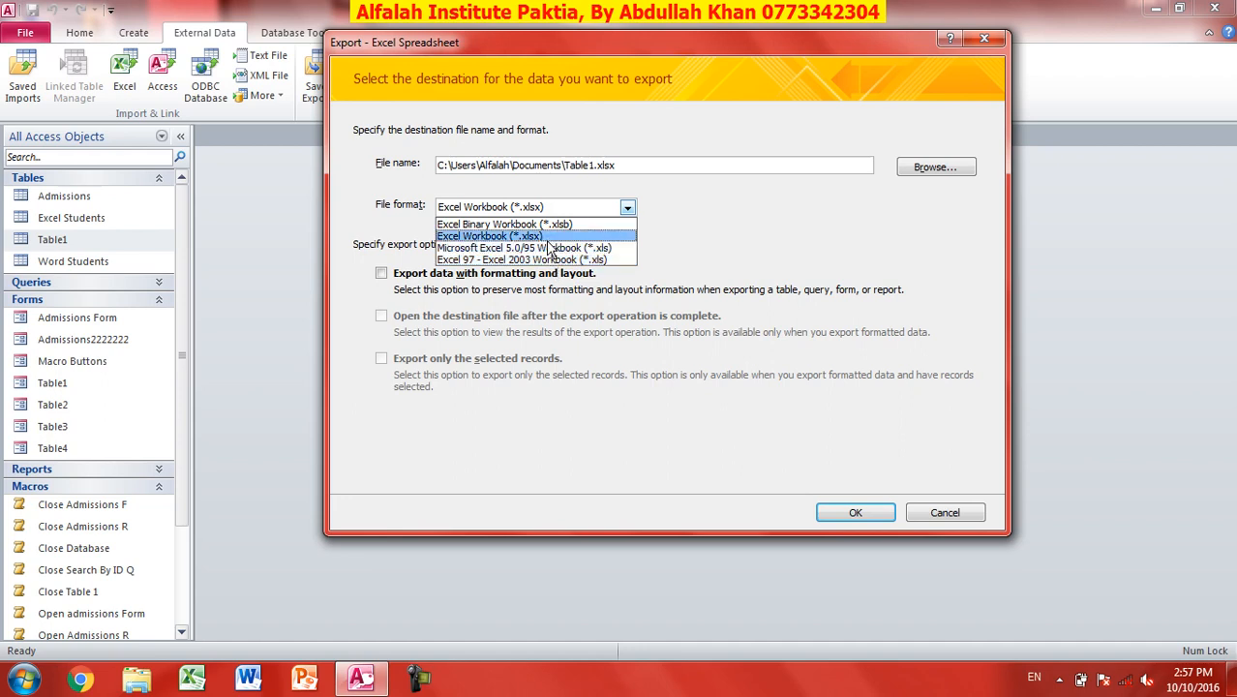
click(547, 238)
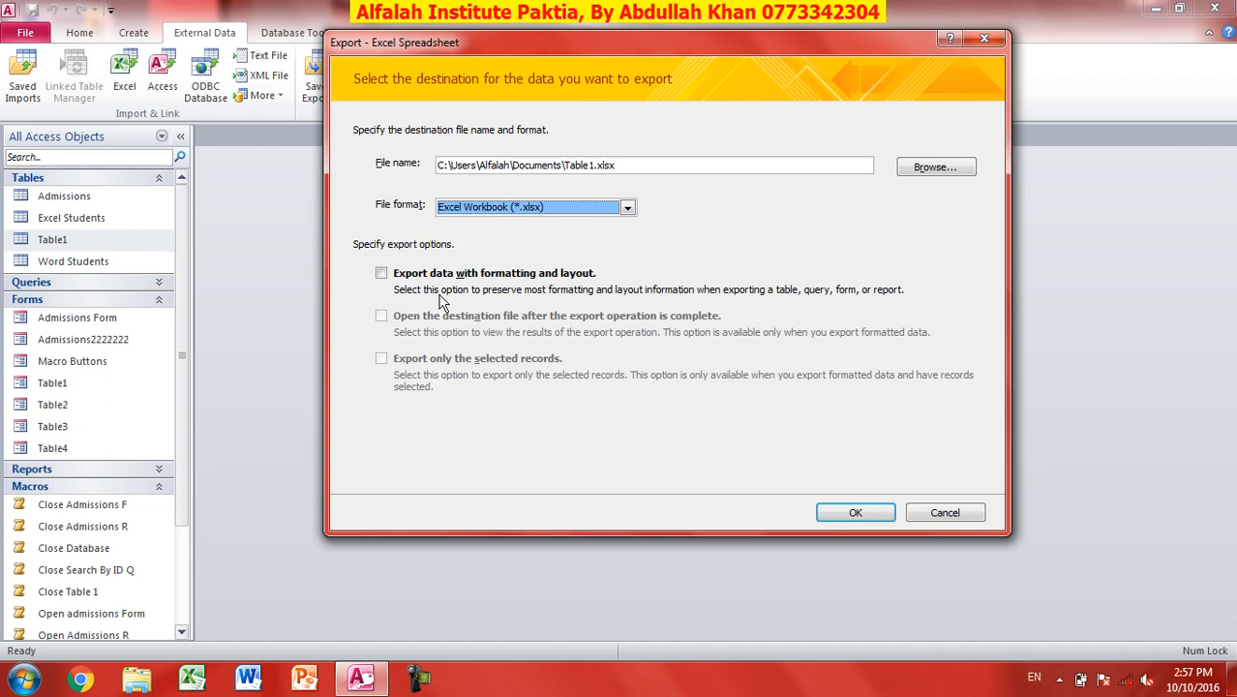
Export Table1 with formatting and layout, opening the finished workbook, and close both it and the wizard without saving the export steps.
click(382, 273)
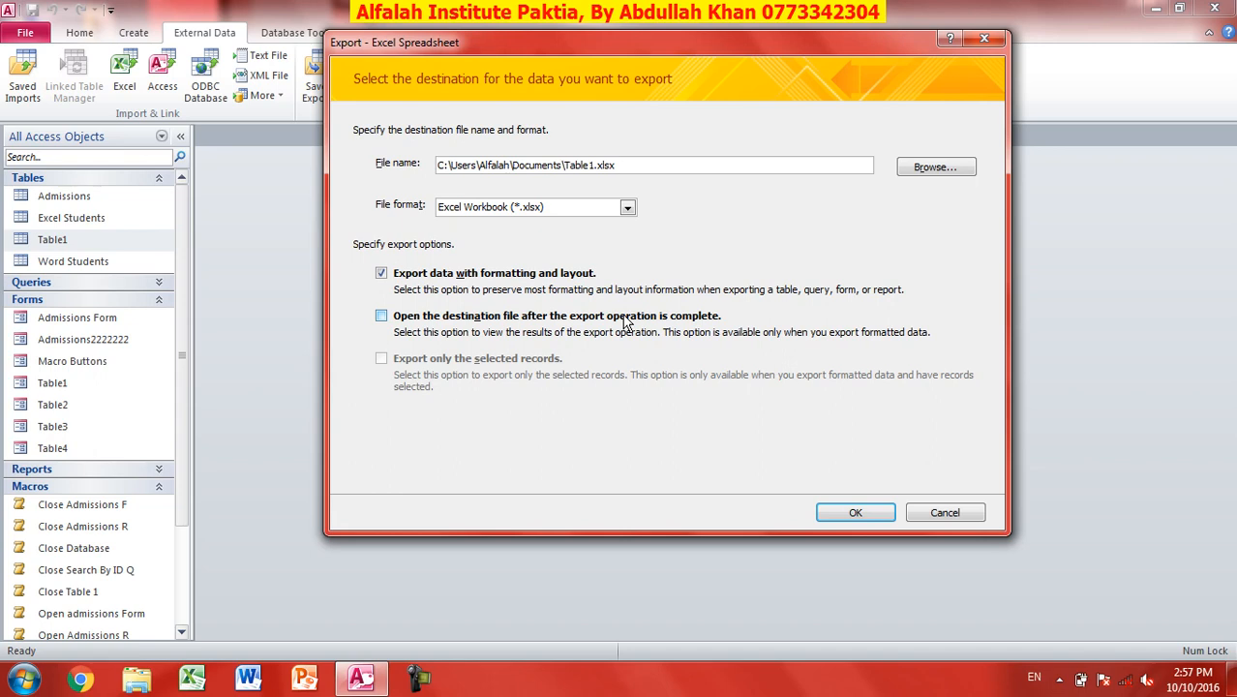
click(382, 317)
click(864, 514)
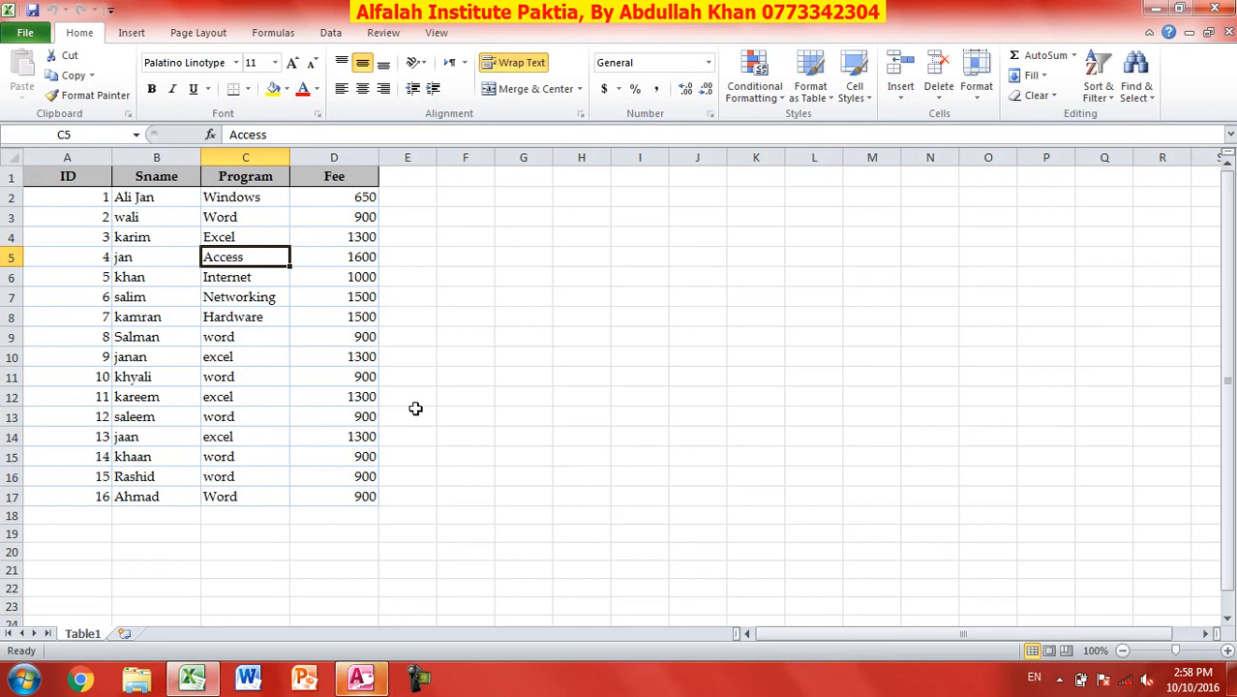
click(1215, 7)
click(899, 559)
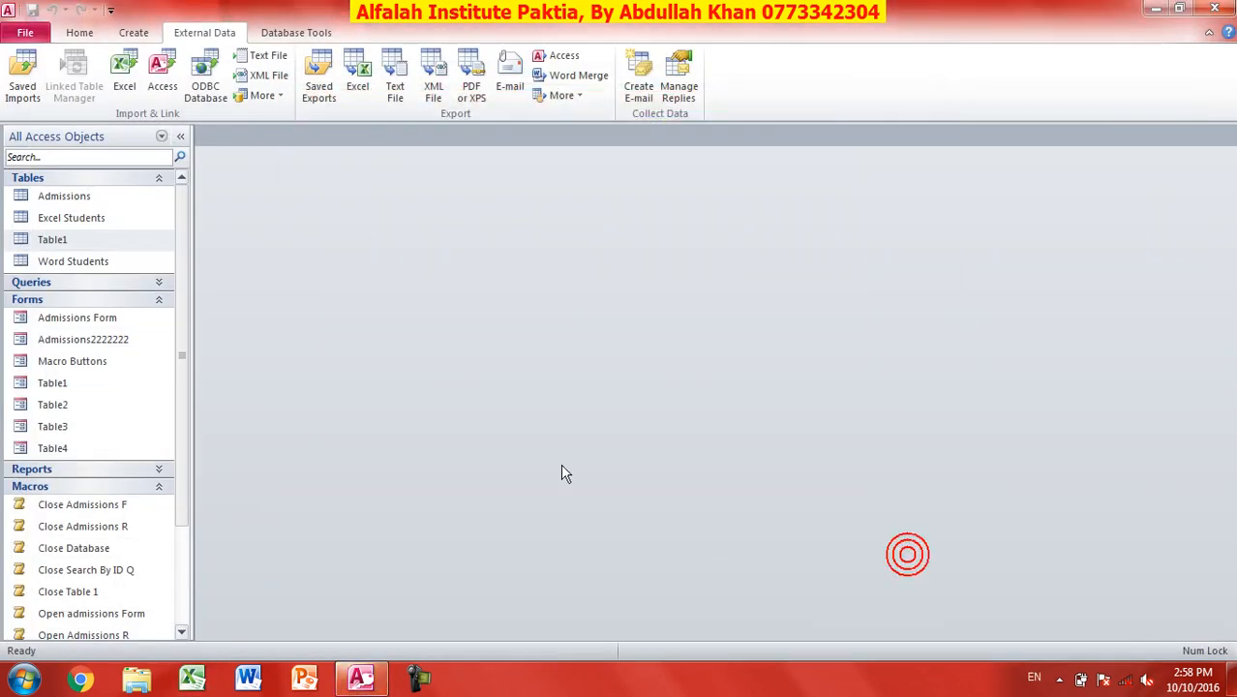
Export Table1 to the text file Table1.txt with formatting and layout, Windows (default) encoding and the file opening on completion.
click(395, 77)
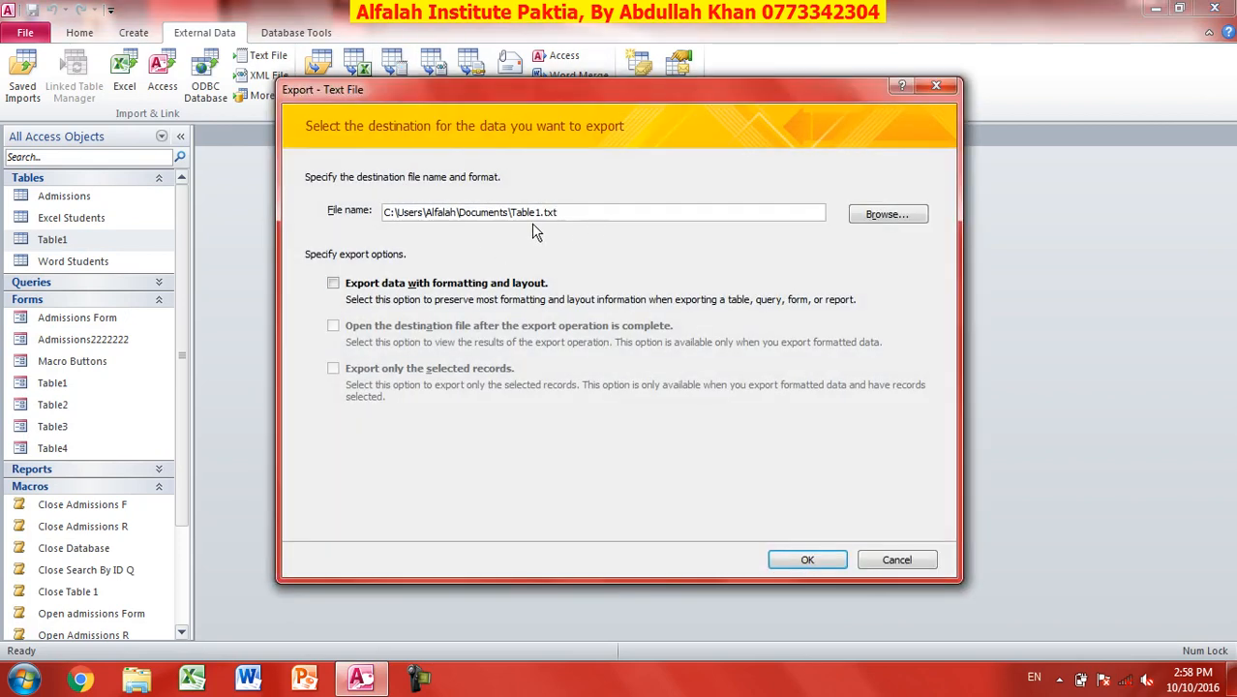
click(333, 282)
click(333, 326)
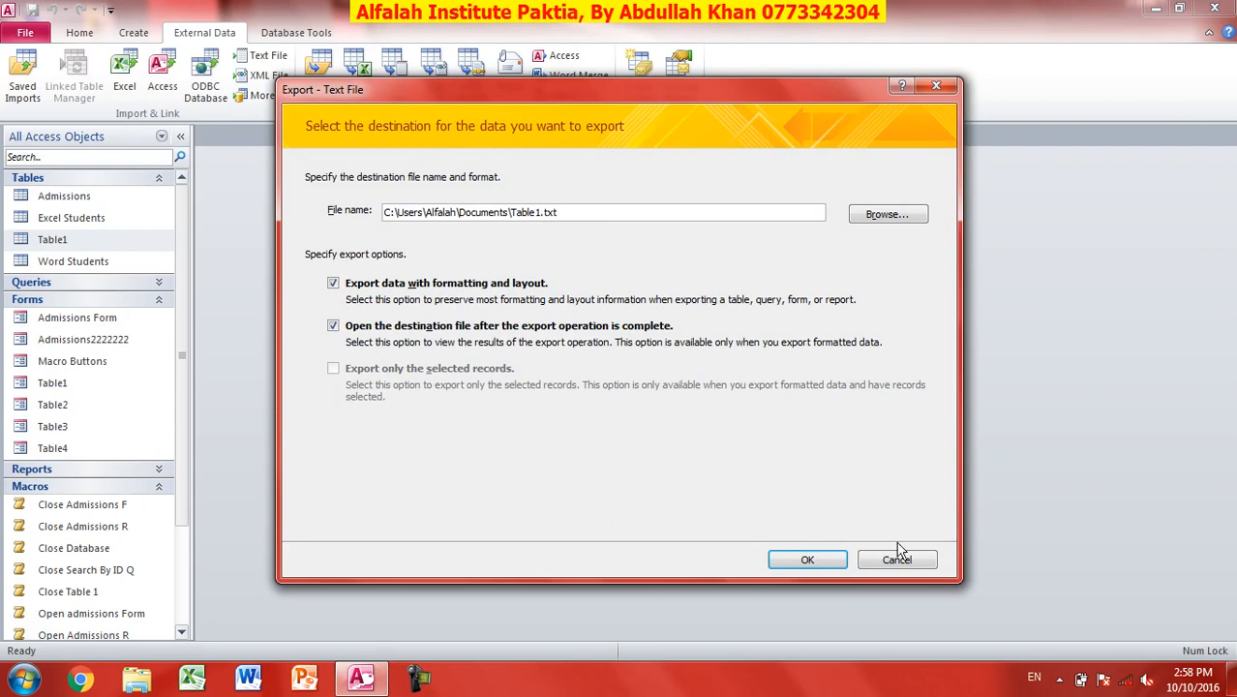
click(819, 558)
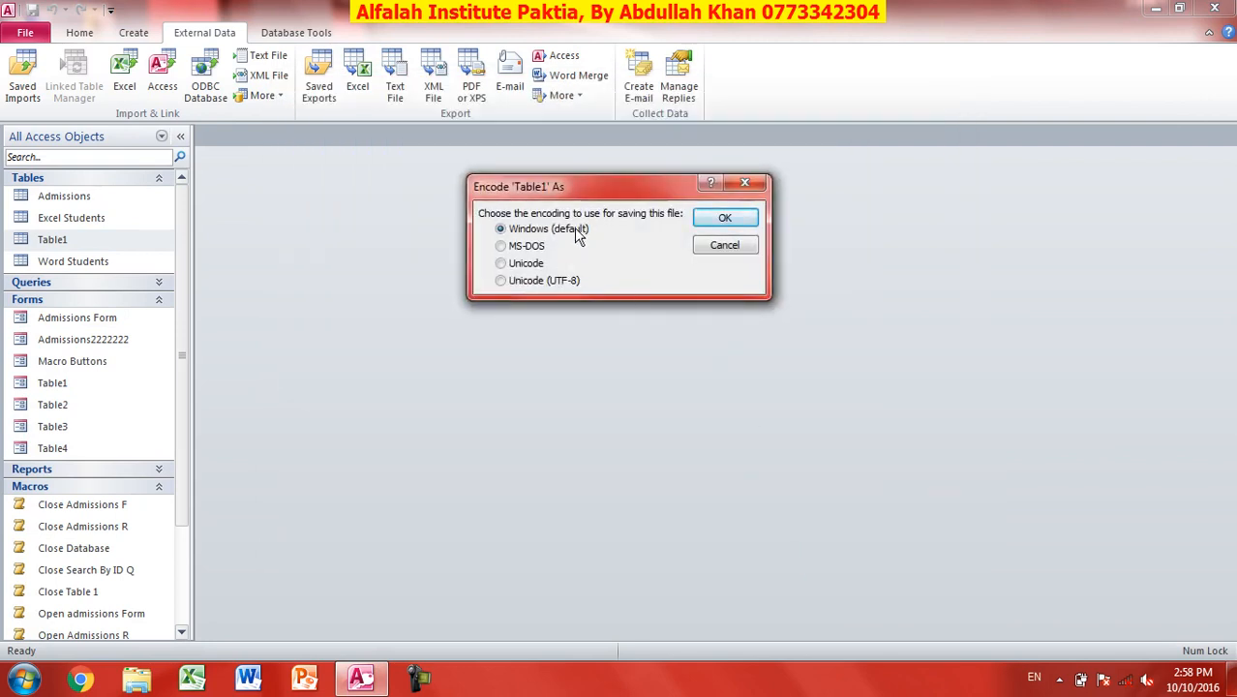
click(716, 217)
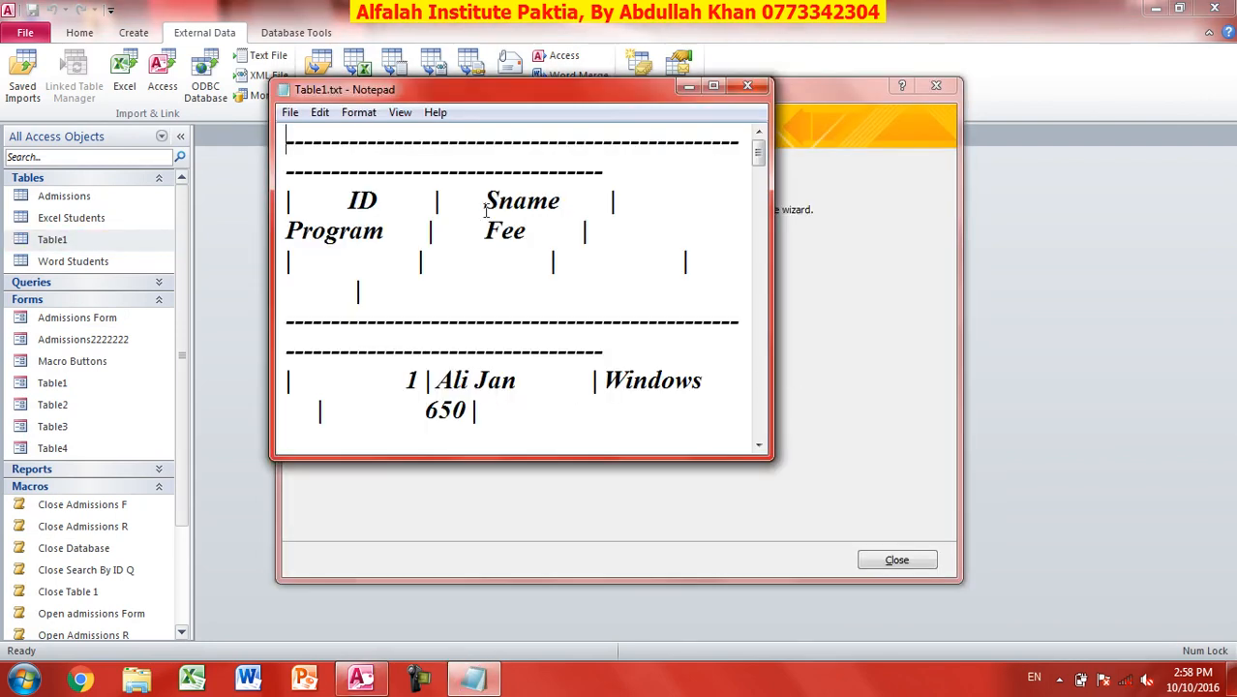
Look through the exported text file in a maximized window, and close it and the export wizard without saving the export steps.
click(713, 87)
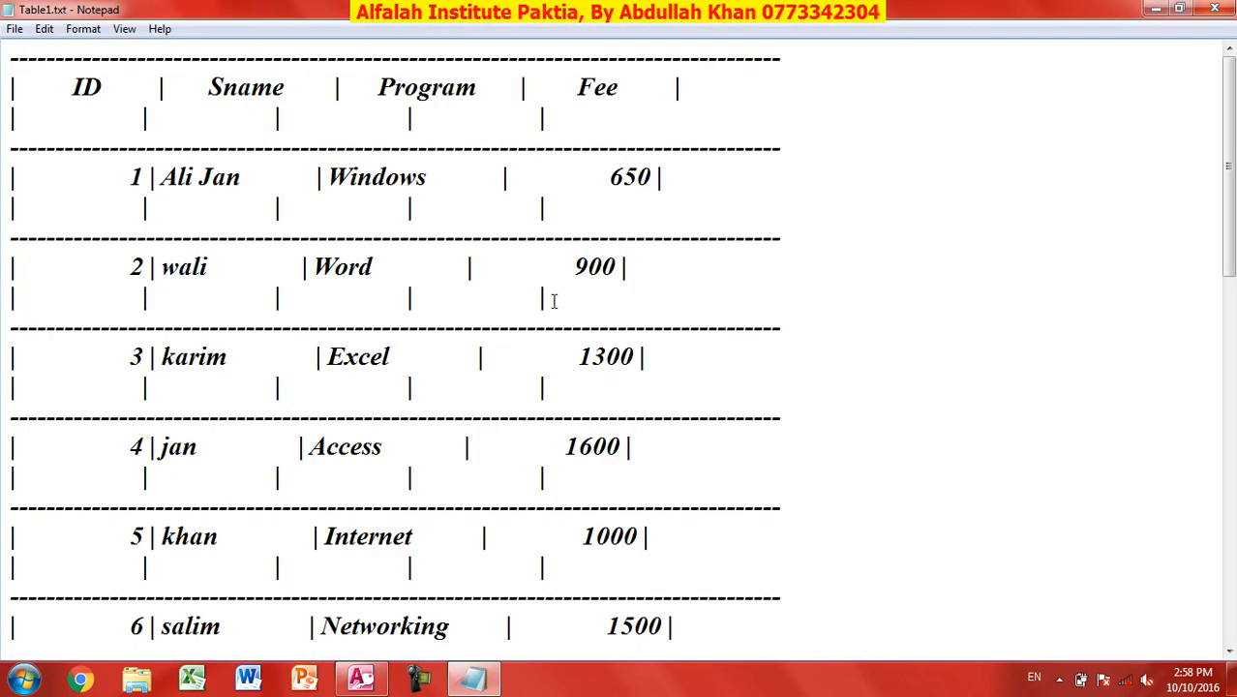
scroll(386, 332, down, 8)
scroll(387, 332, up, 8)
click(1227, 8)
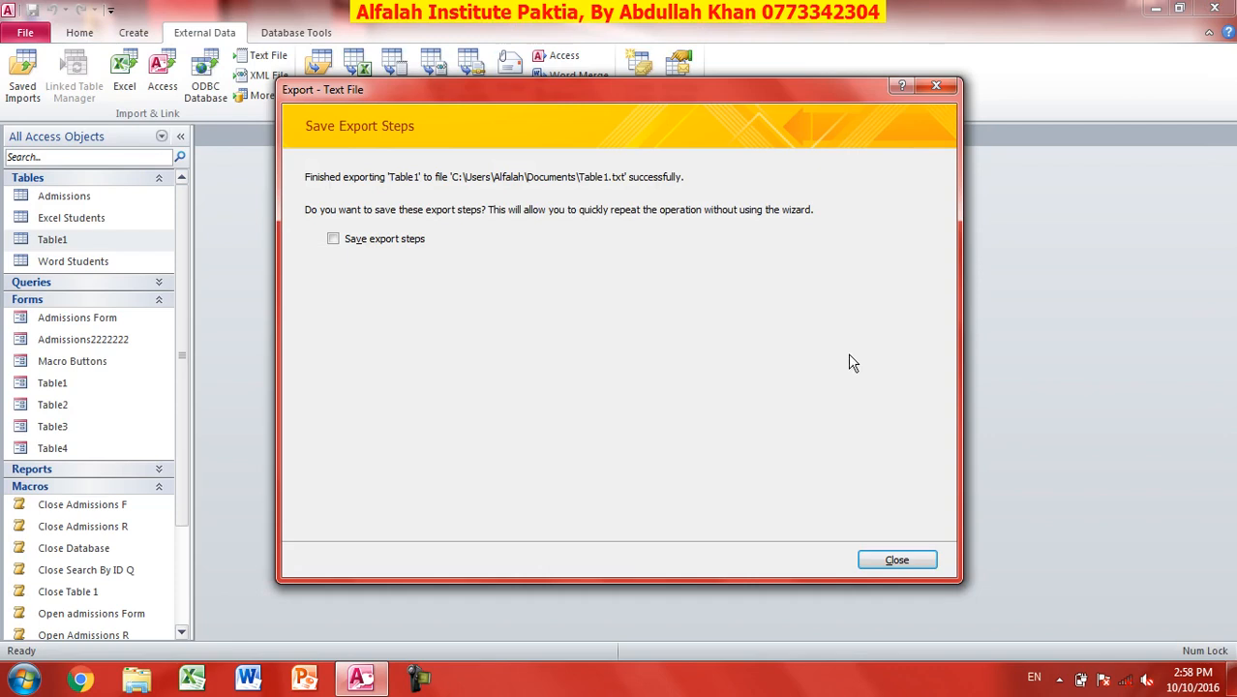
click(889, 568)
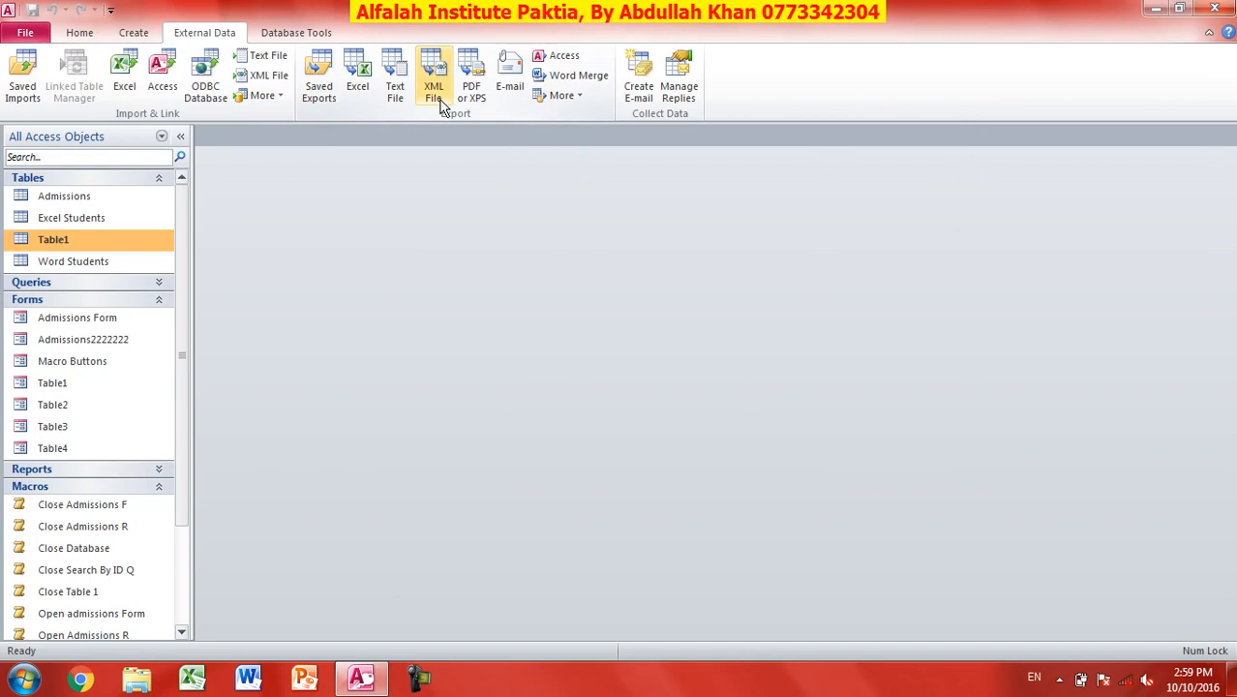
Export Table1 to Word as Table1.rtf with the destination file opening on completion, and close the wizard and the opened document.
click(560, 94)
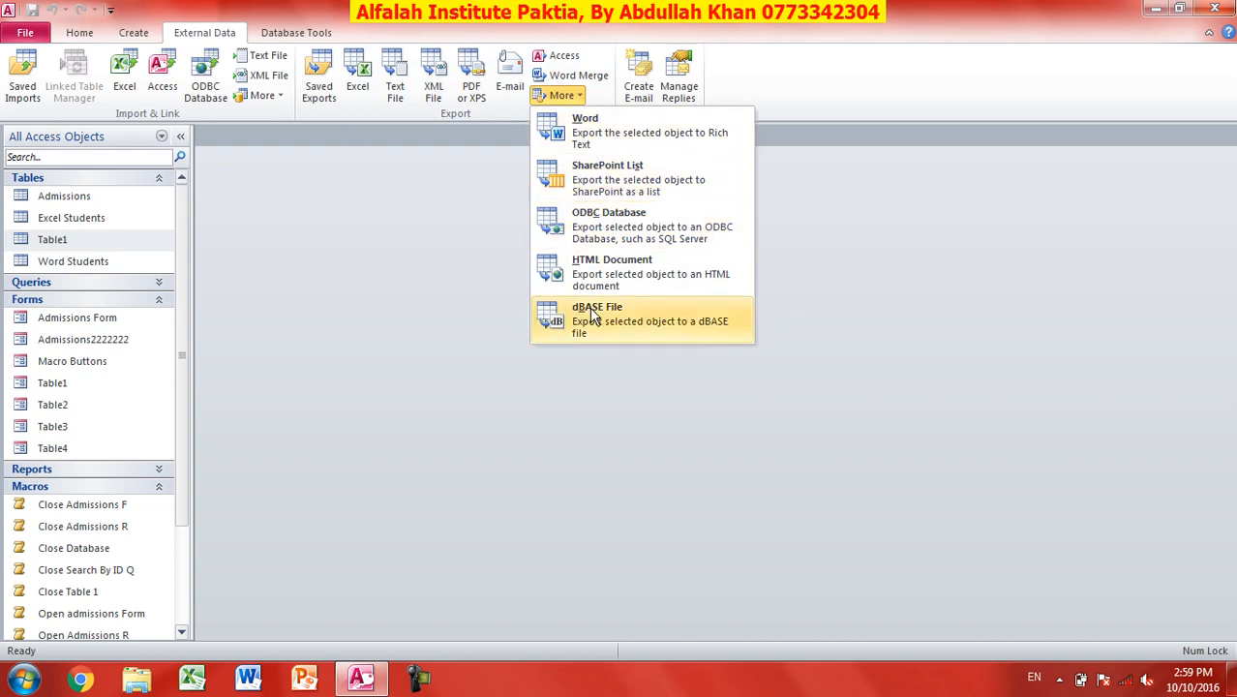
click(592, 141)
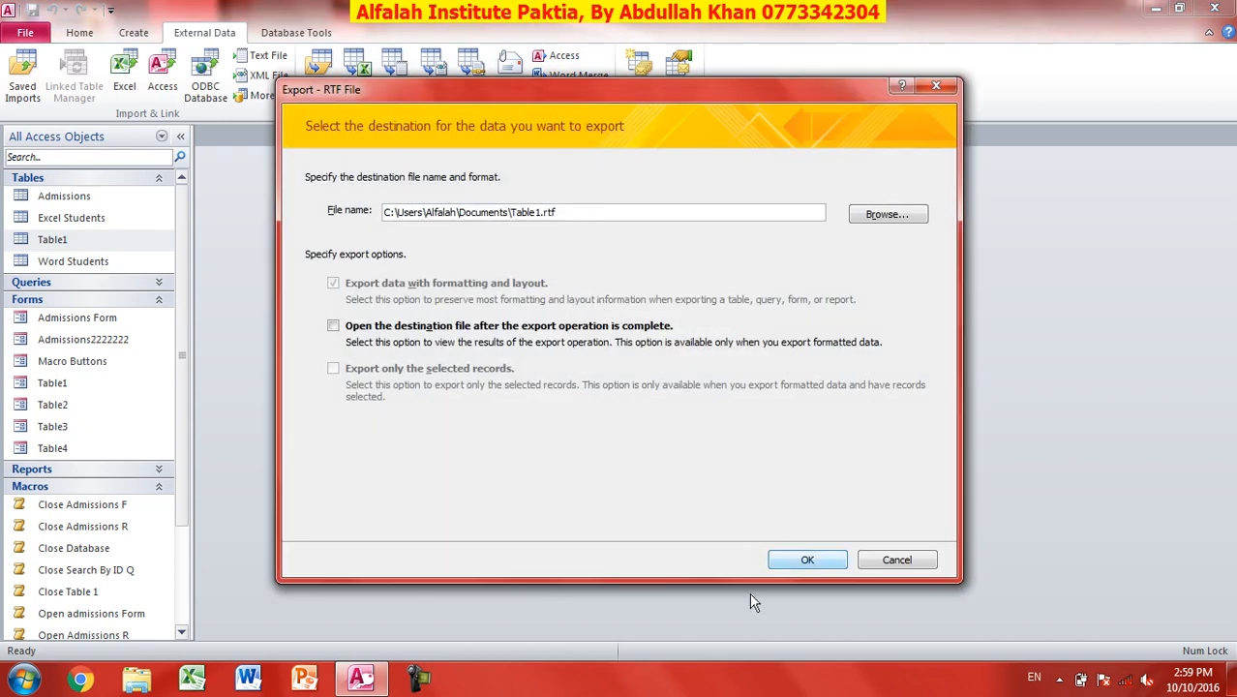
click(346, 327)
click(805, 559)
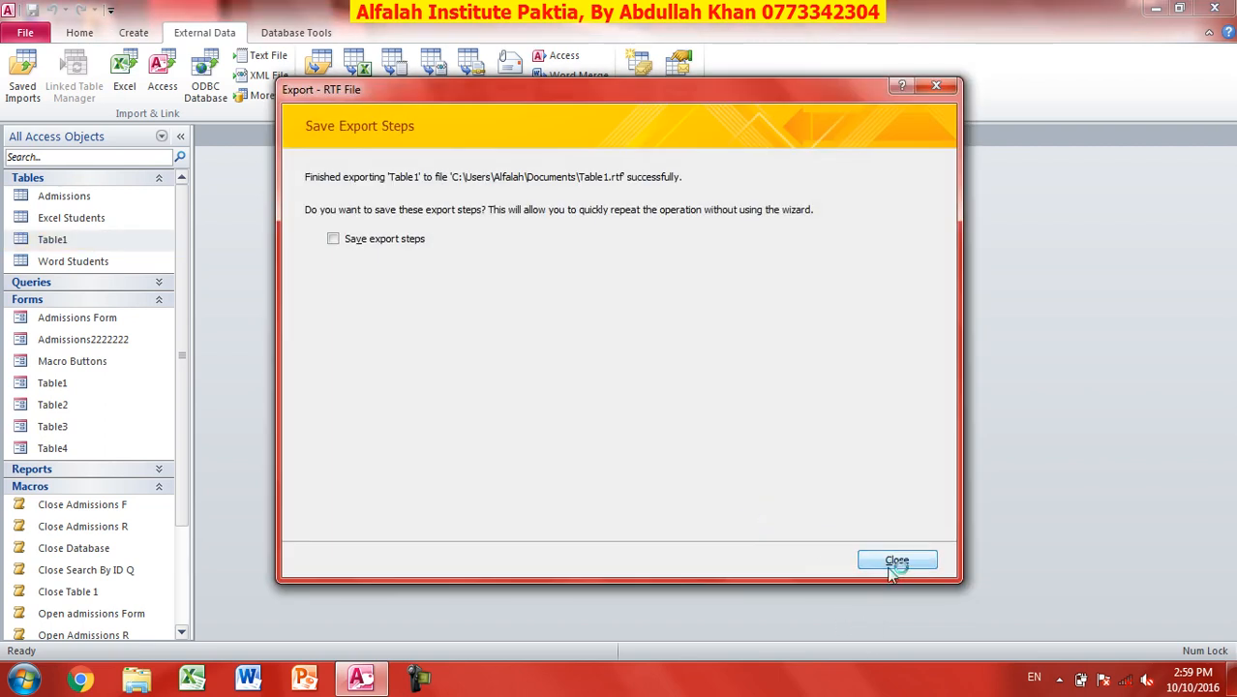
click(891, 569)
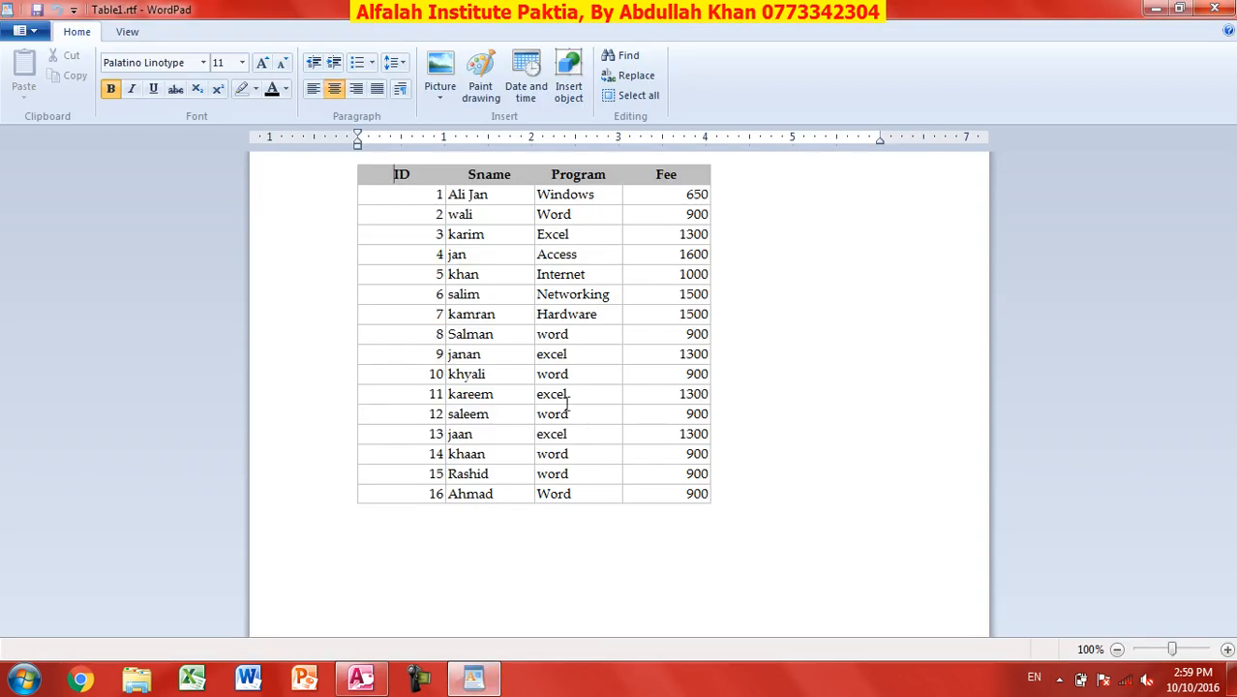
drag(602, 346, 620, 375)
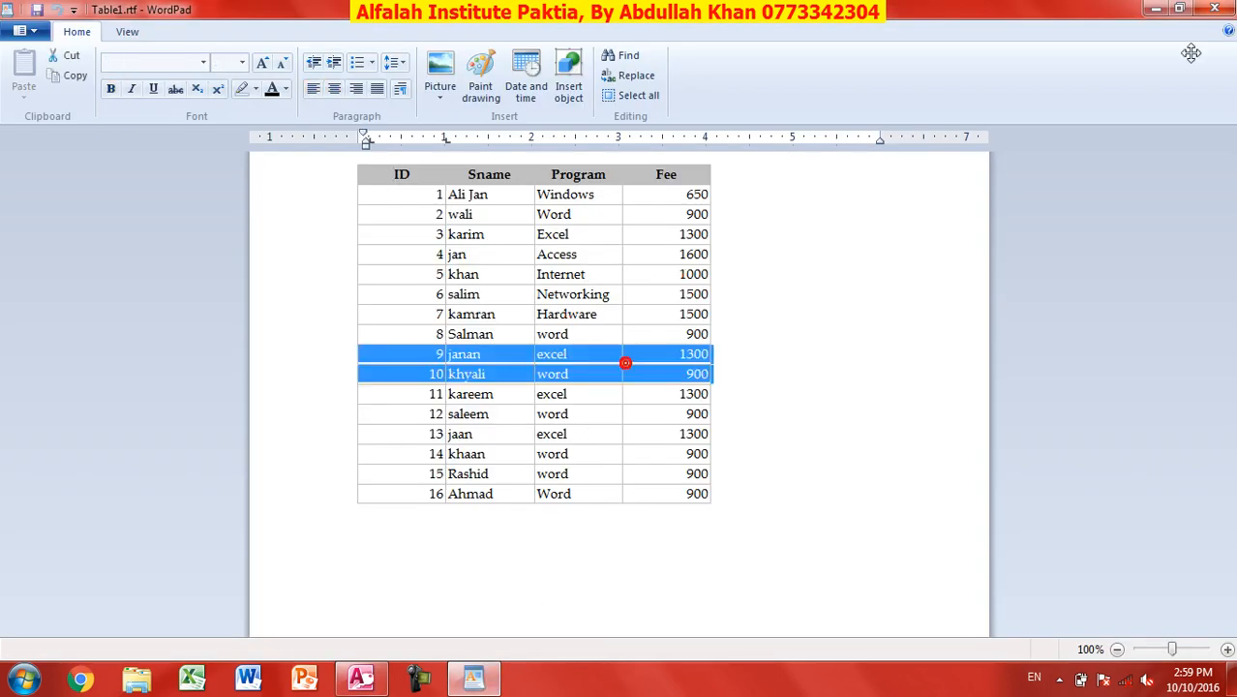
click(1215, 8)
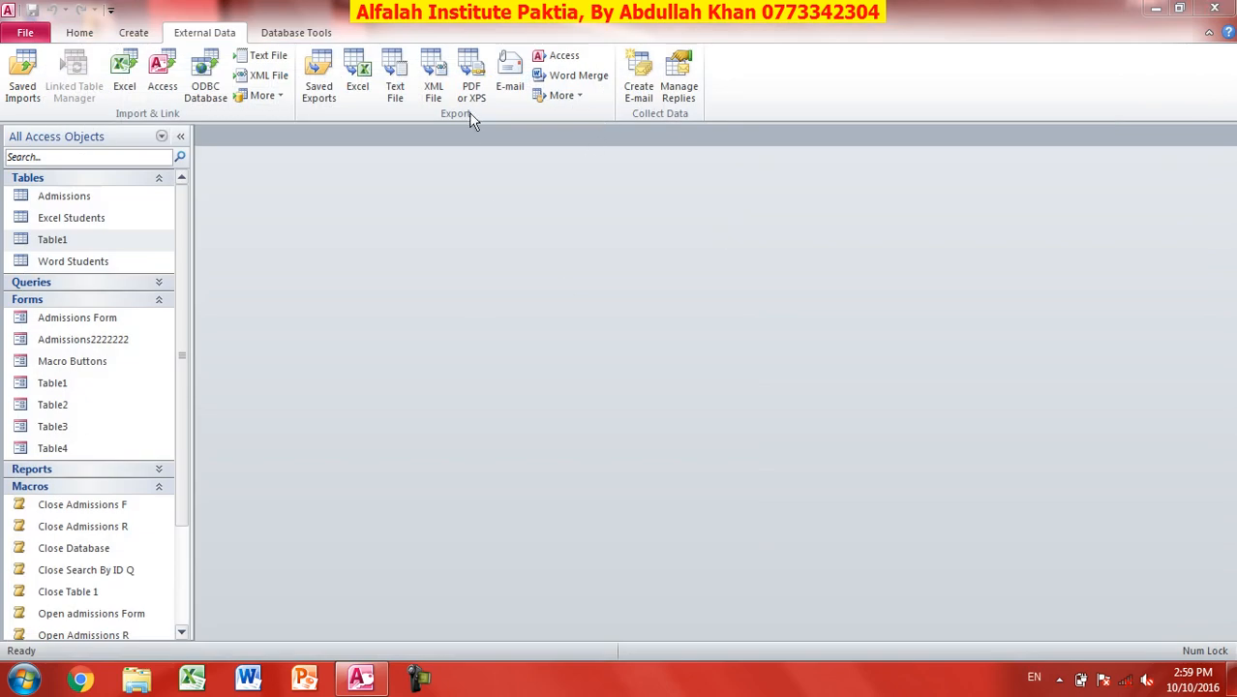
Publish Table1 as Table1.pdf, view the result, and close it and the wizard without saving the export steps.
click(471, 77)
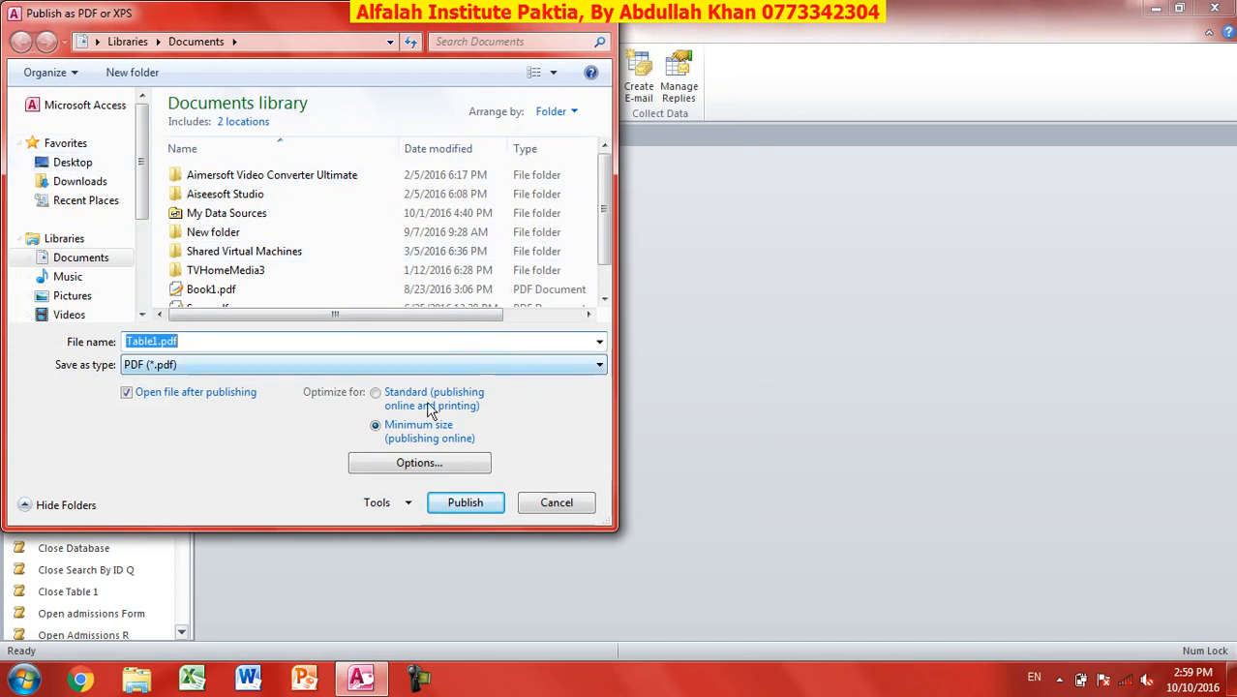
click(464, 503)
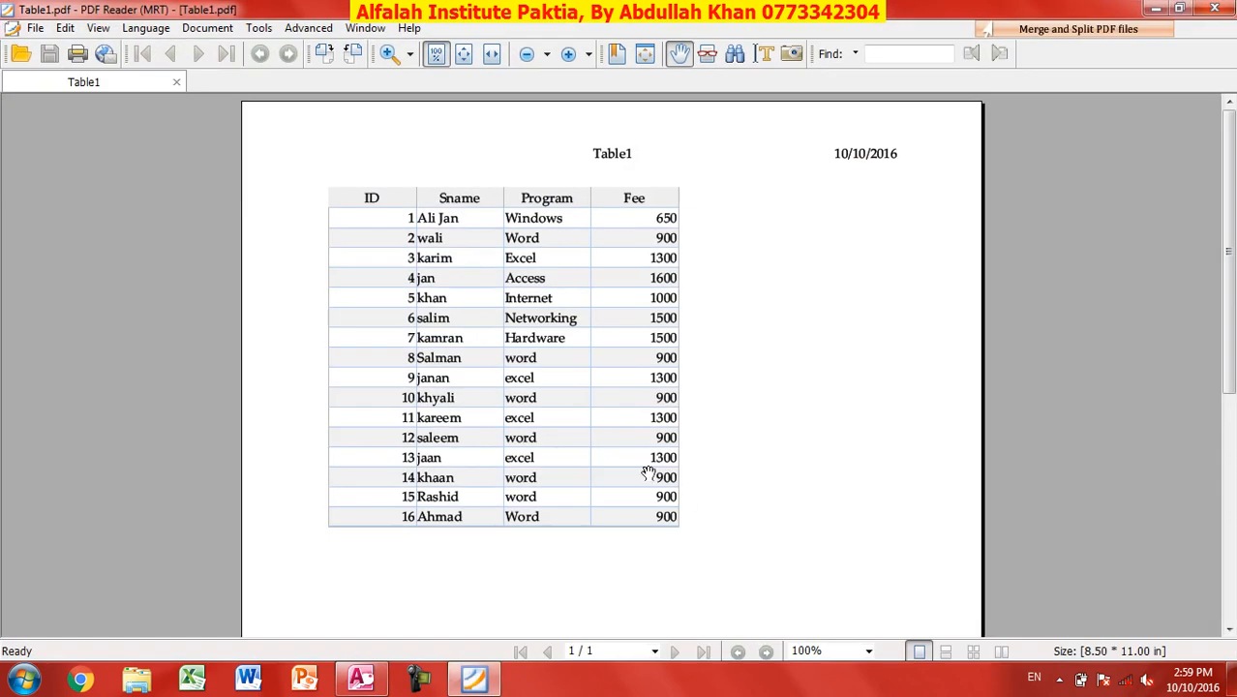
scroll(601, 415, down, 1)
scroll(601, 415, up, 1)
click(1214, 8)
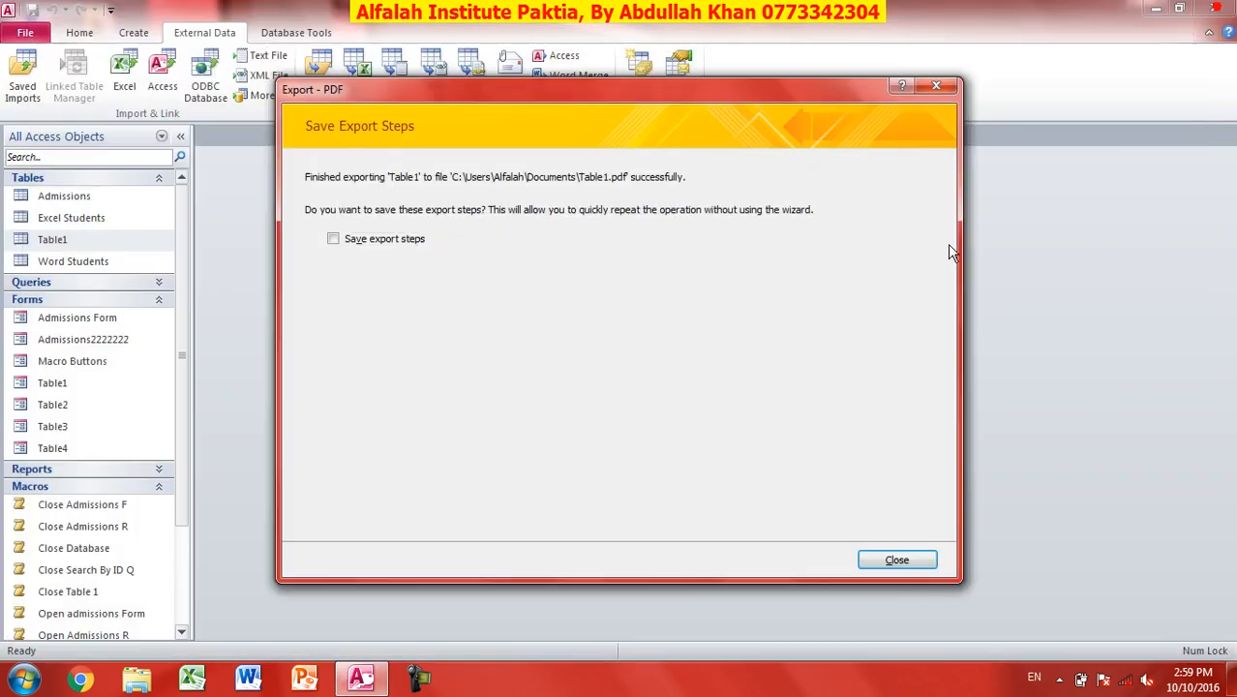
click(892, 559)
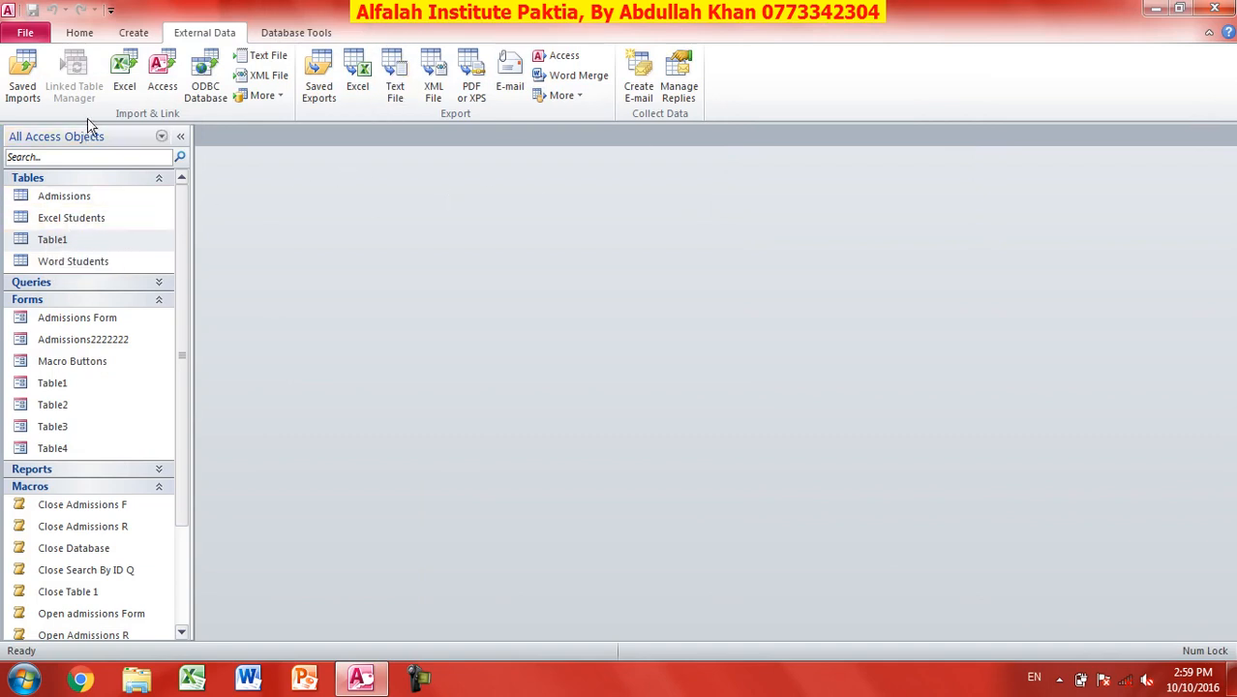
Start an Excel import into a new table and open Table2.xlsx from the Documents library to preview its contents.
click(126, 86)
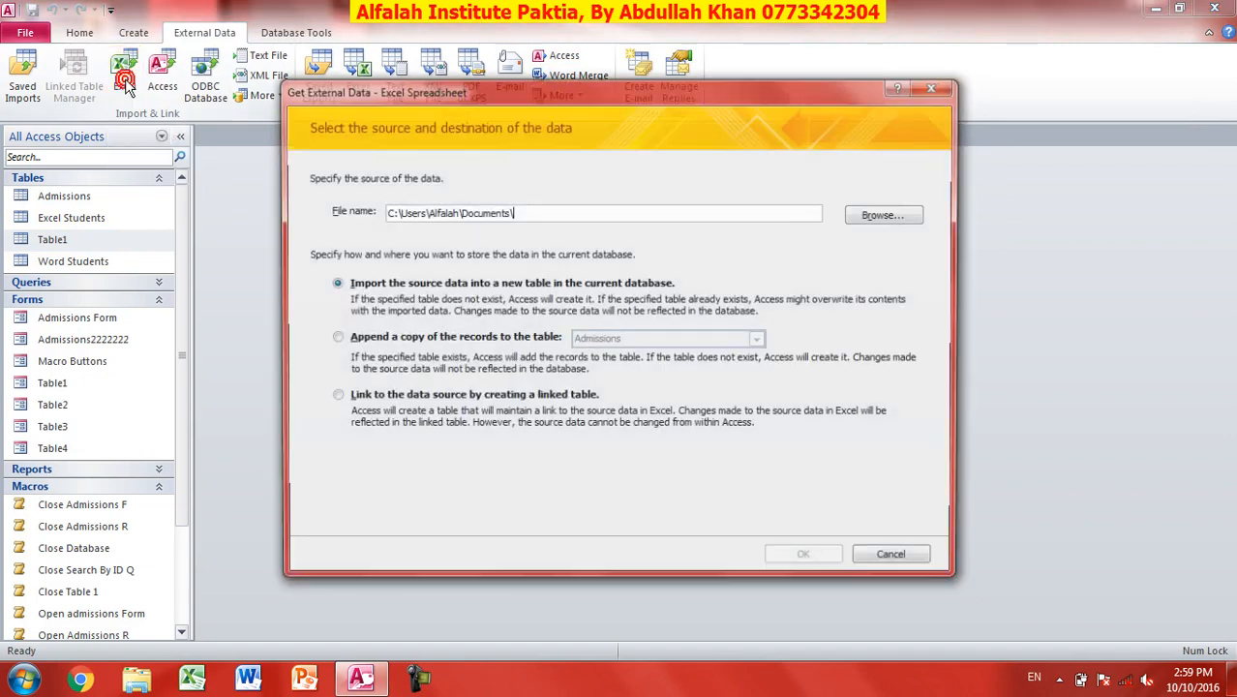
click(865, 220)
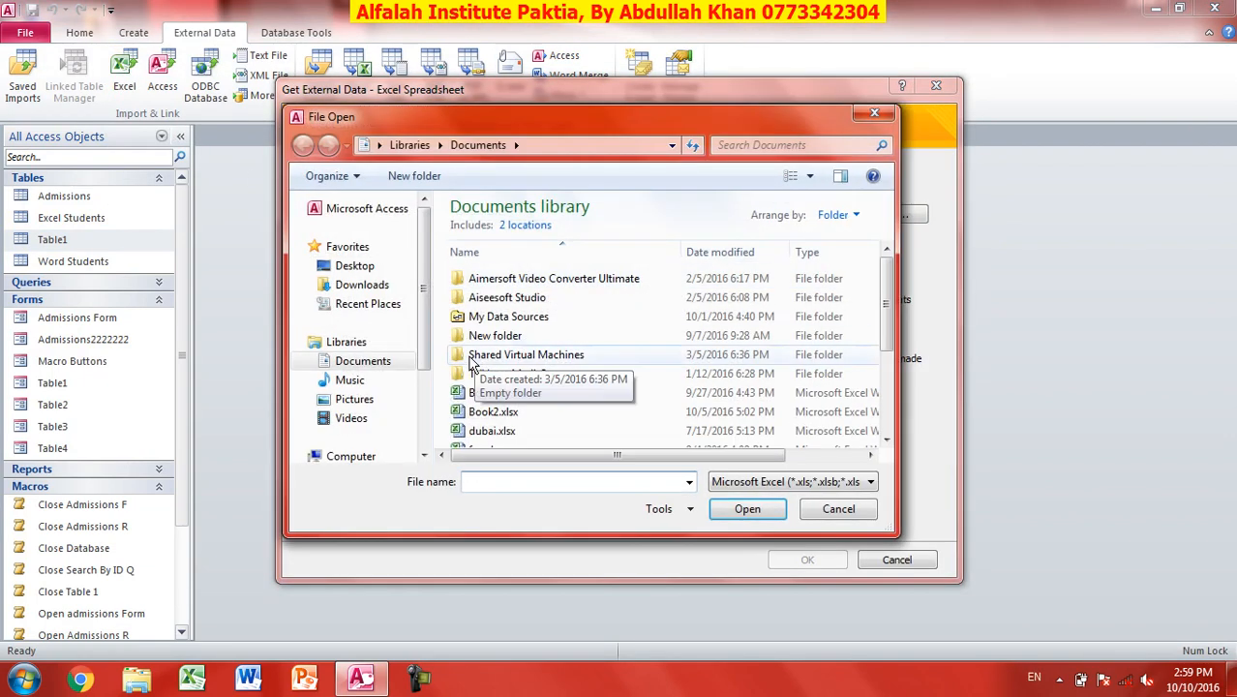
click(493, 393)
scroll(571, 414, down, 3)
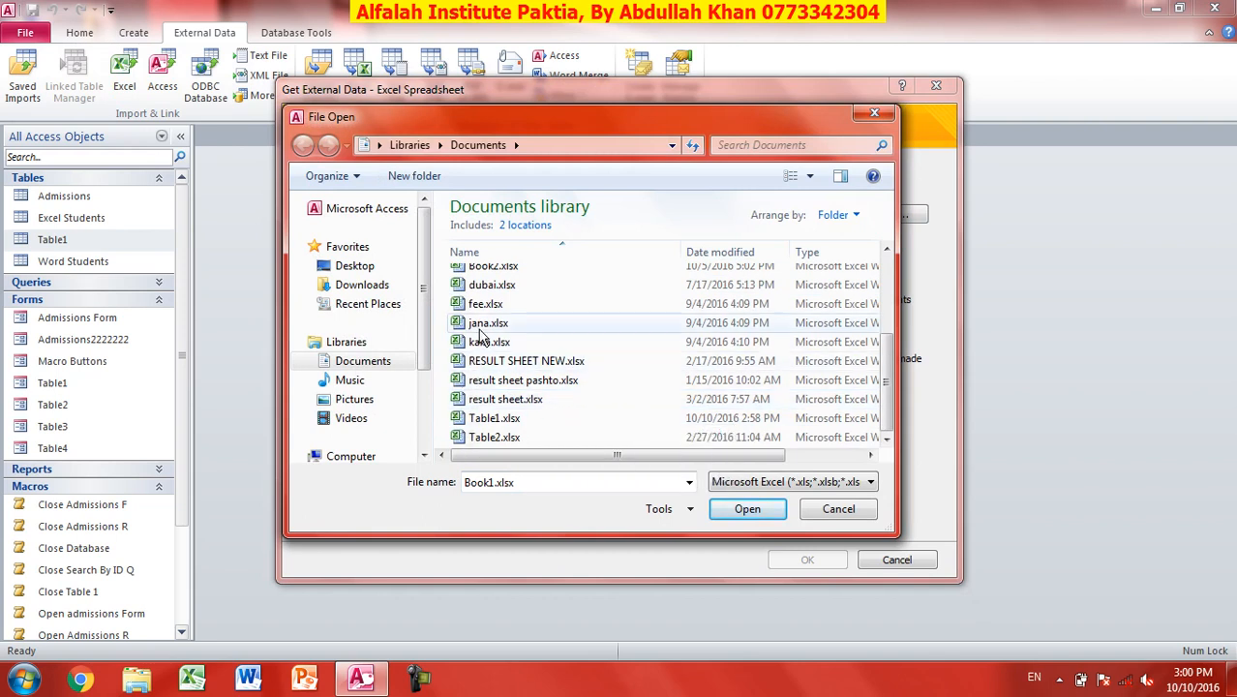
click(492, 418)
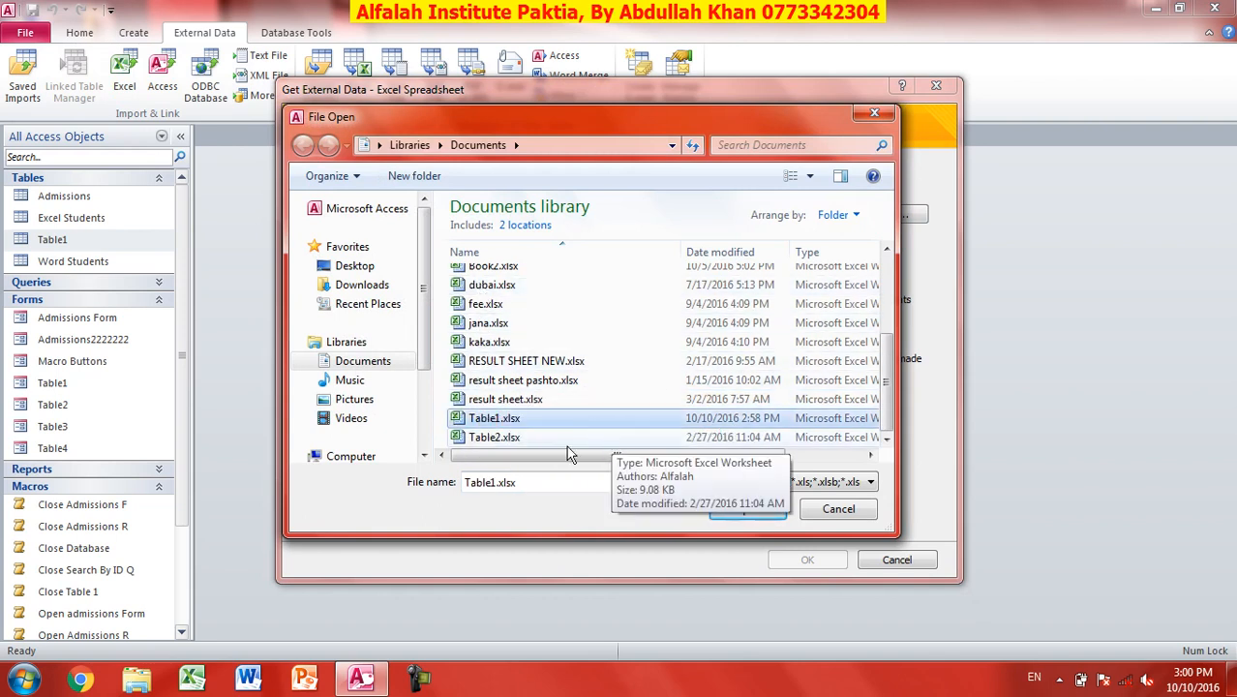
click(494, 438)
right_click(493, 441)
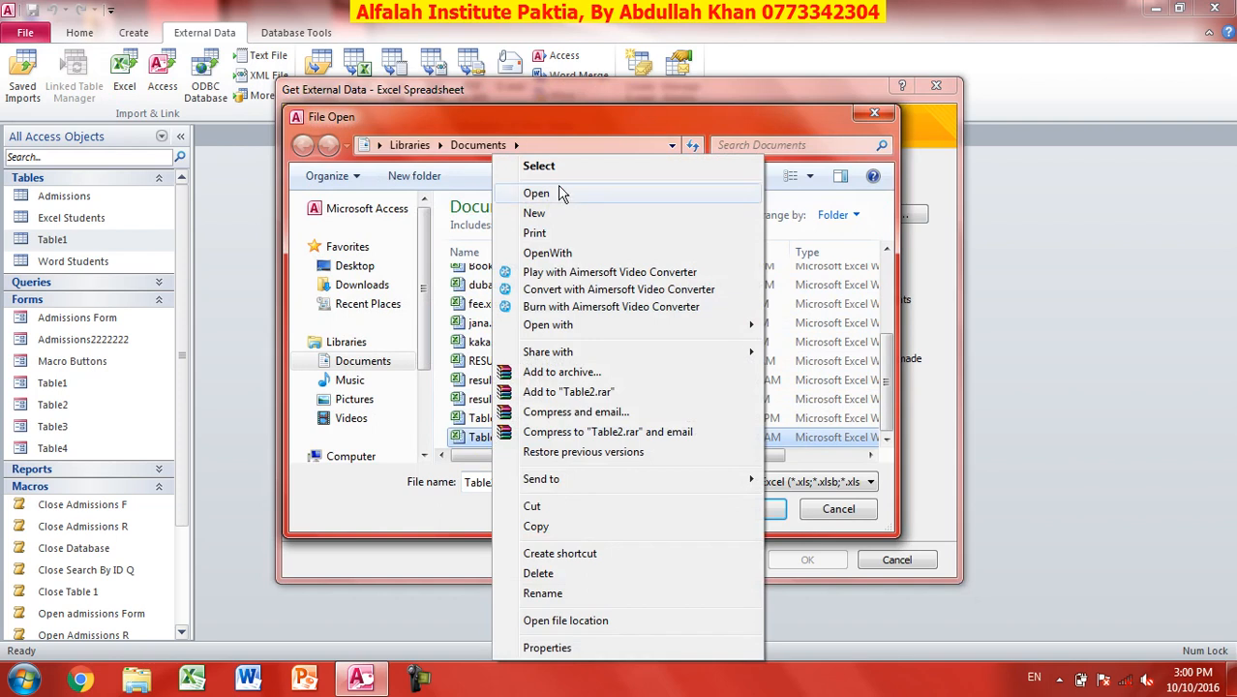
click(537, 194)
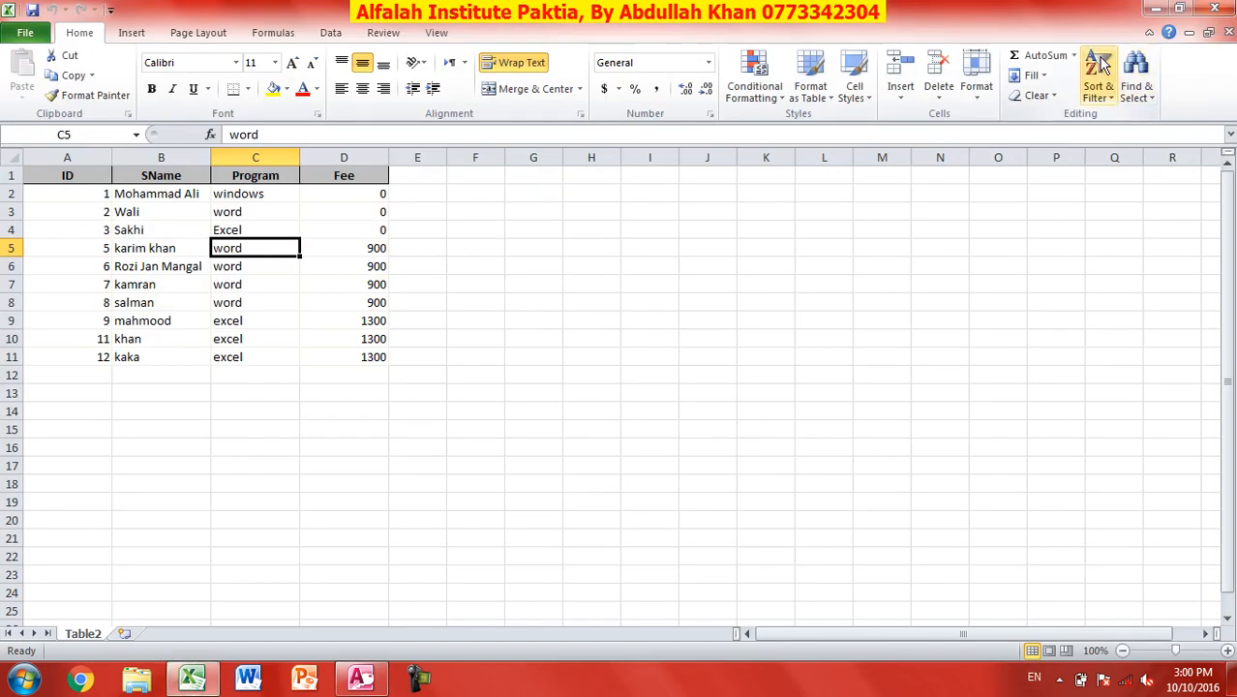
Close the Excel preview of Table2.xlsx and choose that workbook as the source file of the import.
click(1216, 8)
click(480, 436)
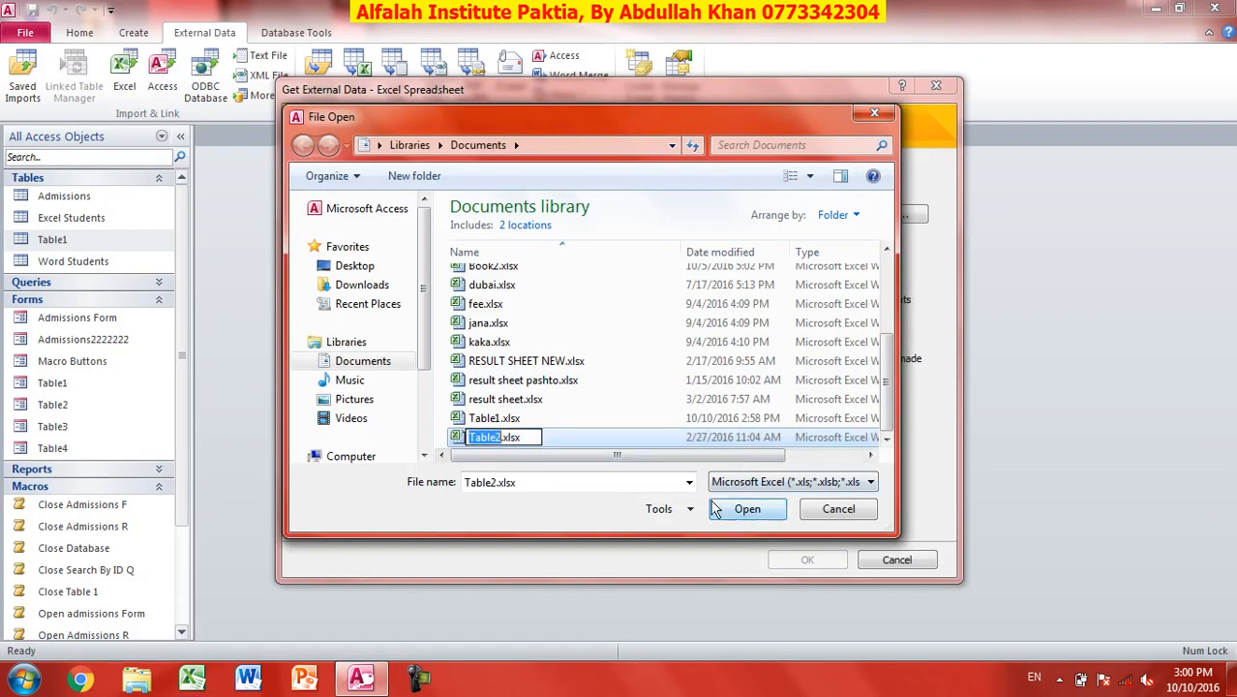
click(459, 436)
click(756, 510)
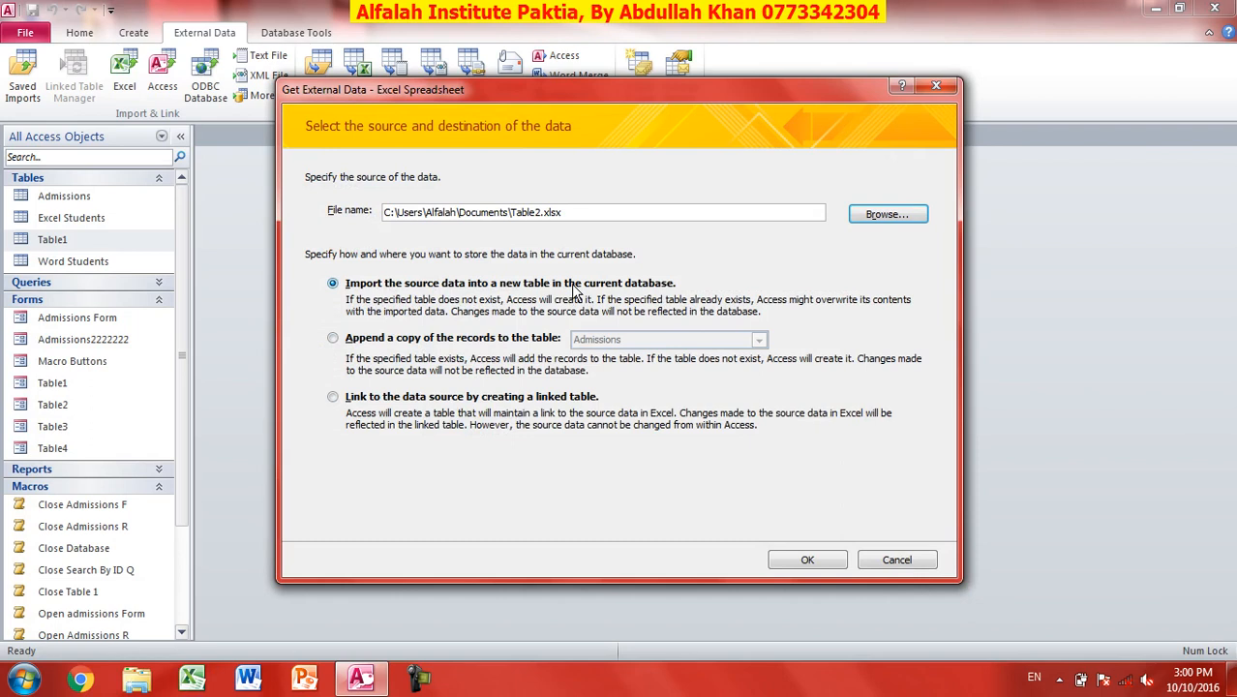
Check which existing tables the records could be appended to, and return to importing into a new table.
click(360, 339)
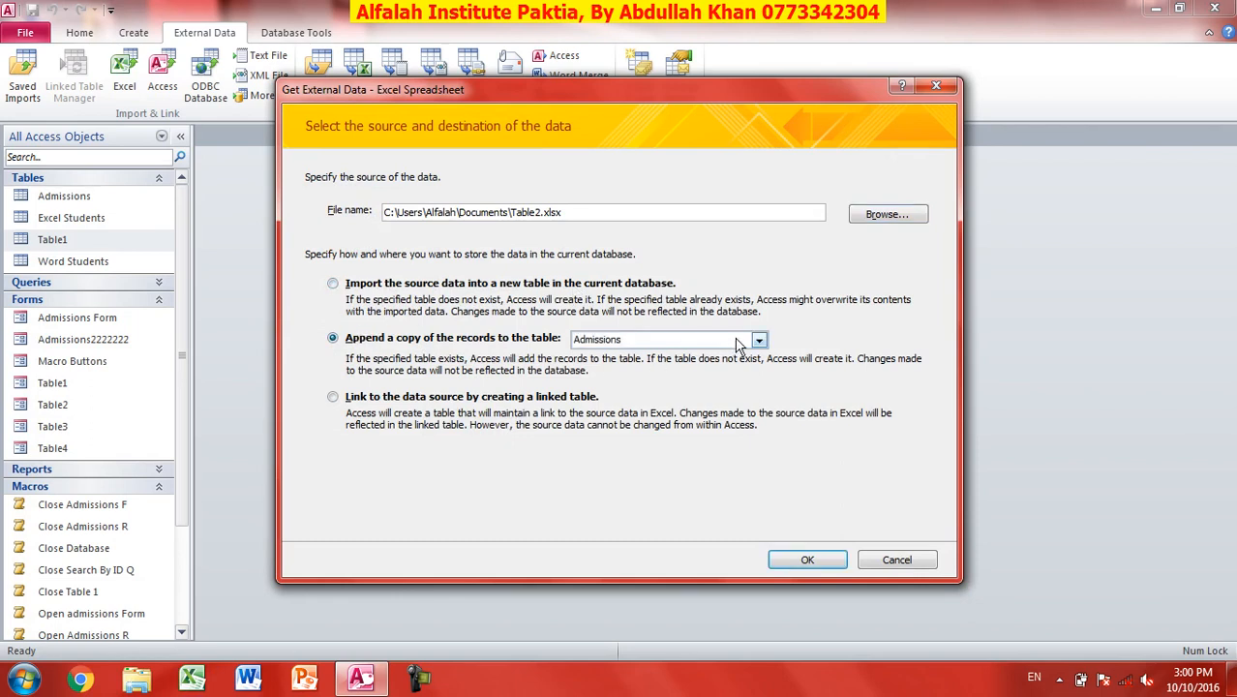
click(761, 340)
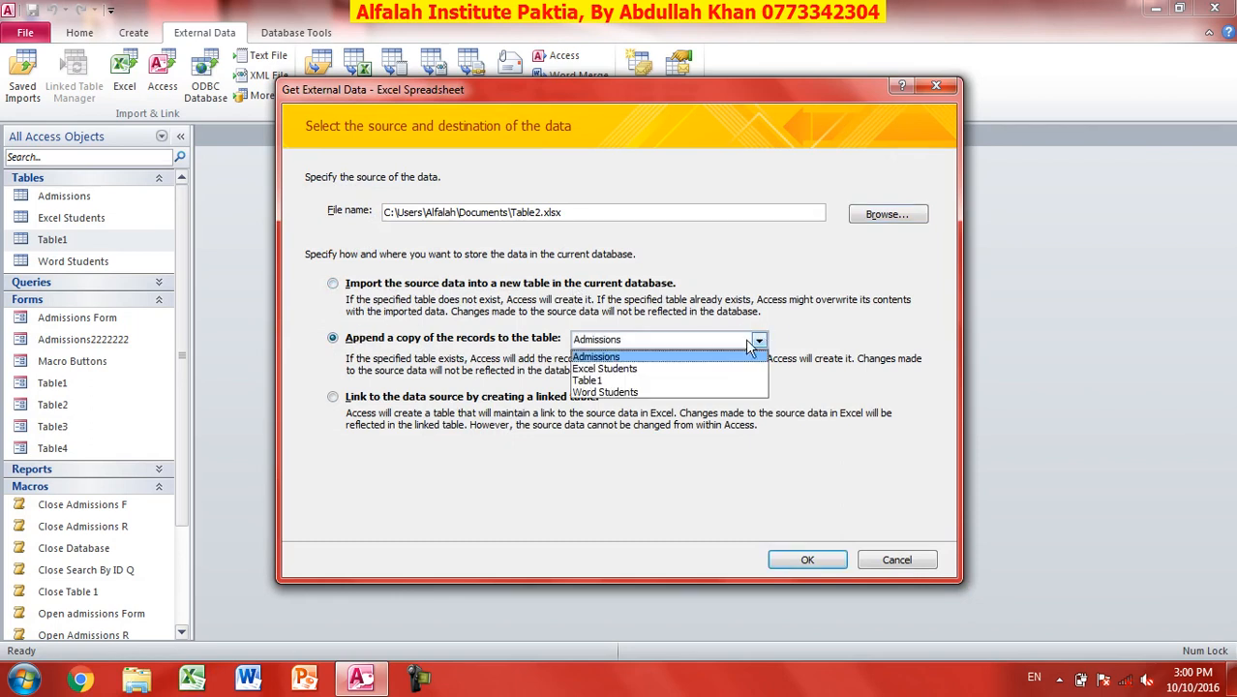
click(334, 284)
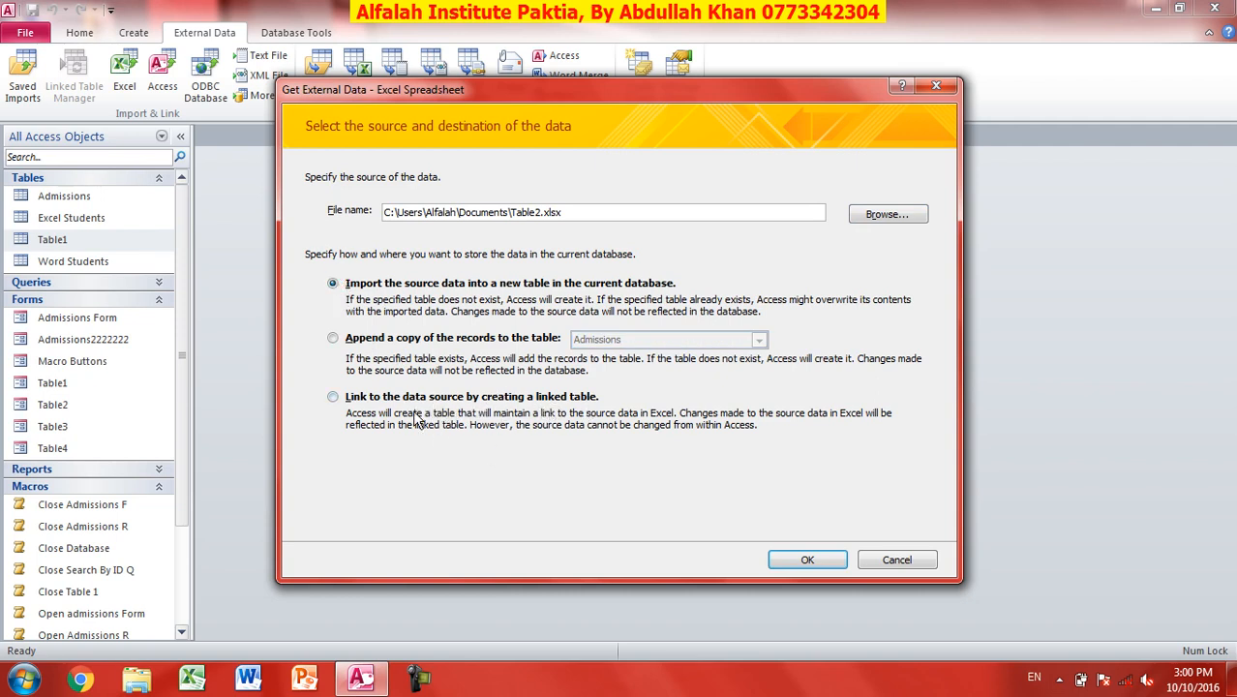
Import the worksheet into a new table Table2, with its first row as column headings and ID as the primary key.
click(333, 283)
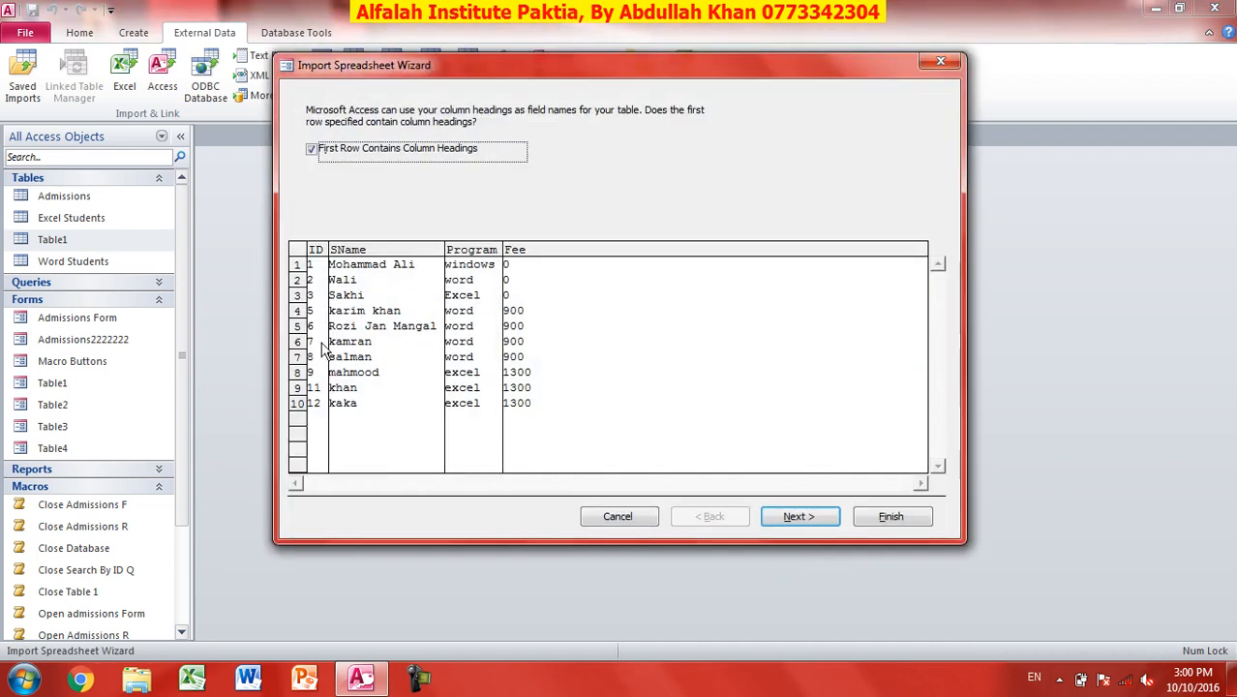
click(797, 518)
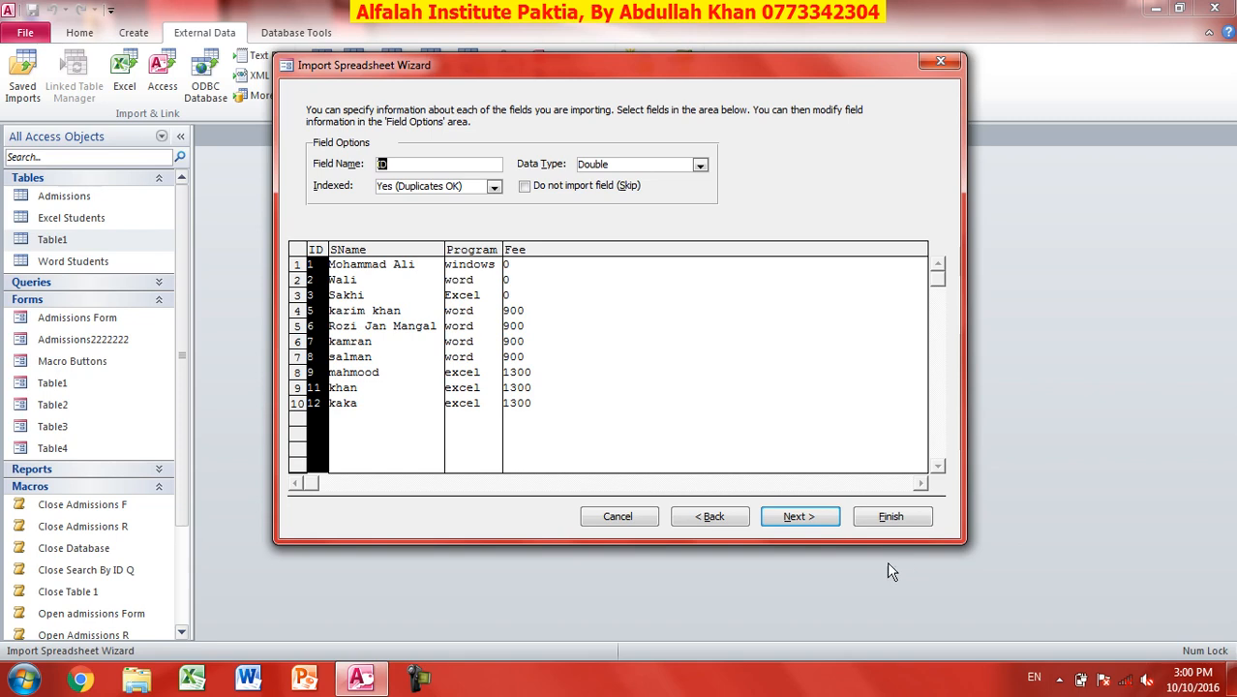
click(809, 520)
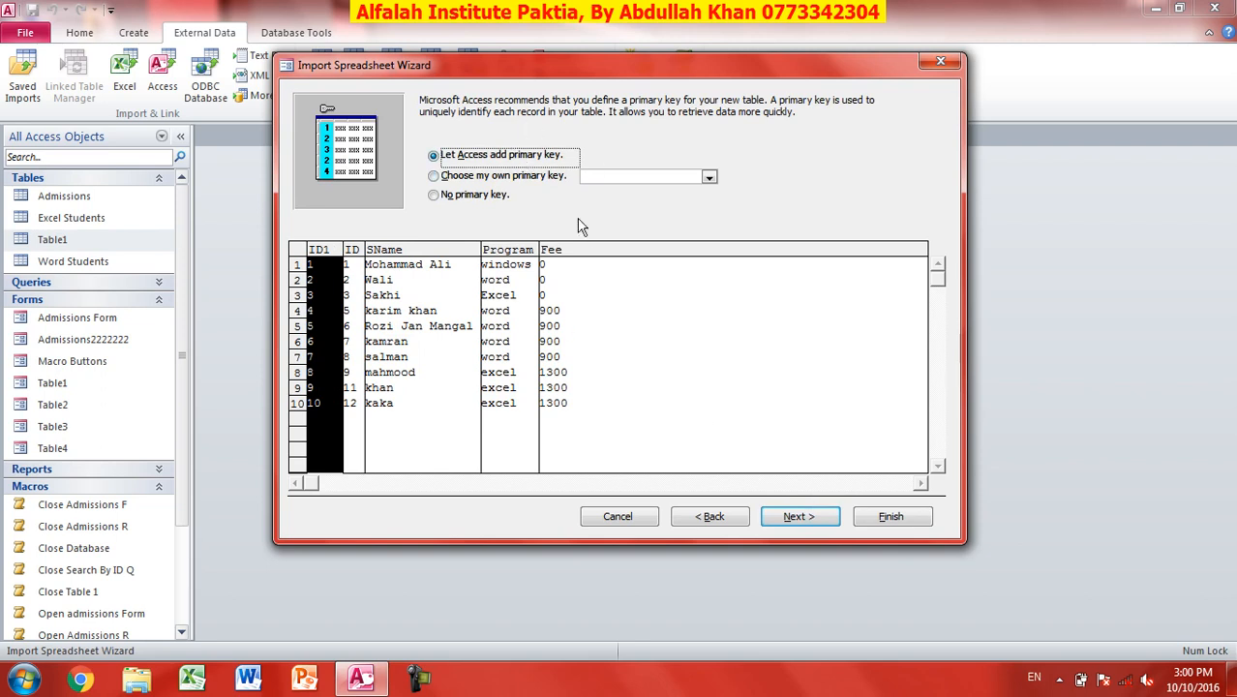
click(457, 176)
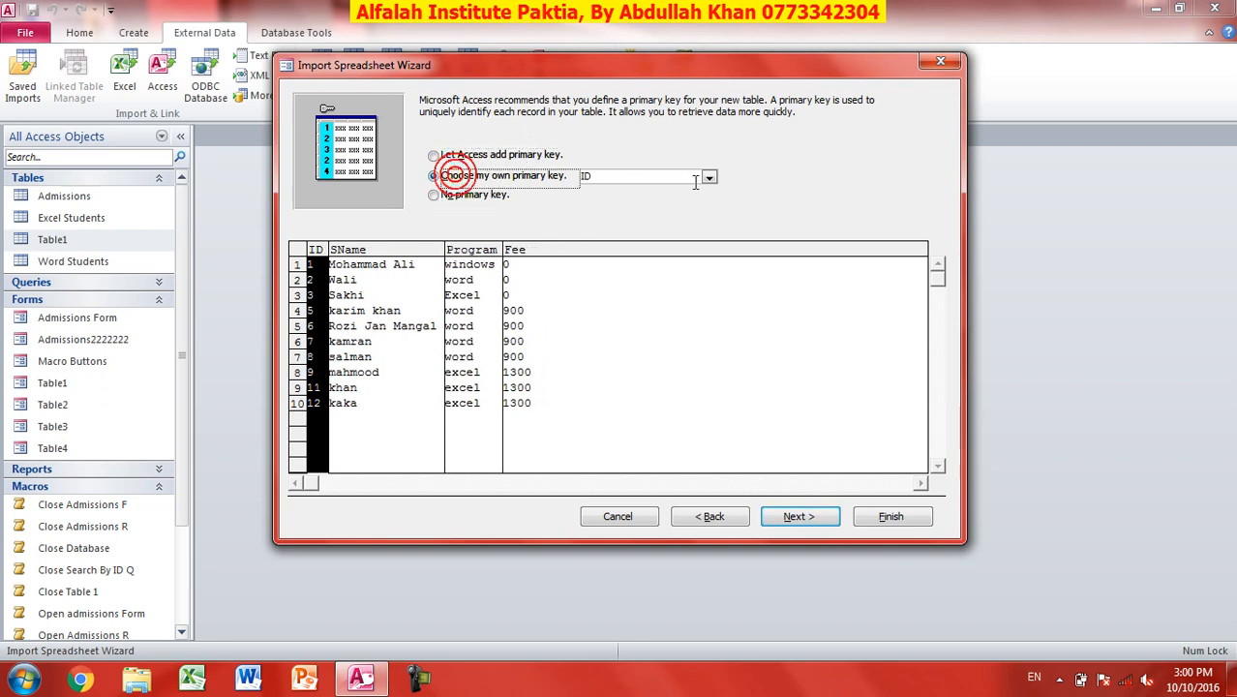
click(799, 516)
click(893, 516)
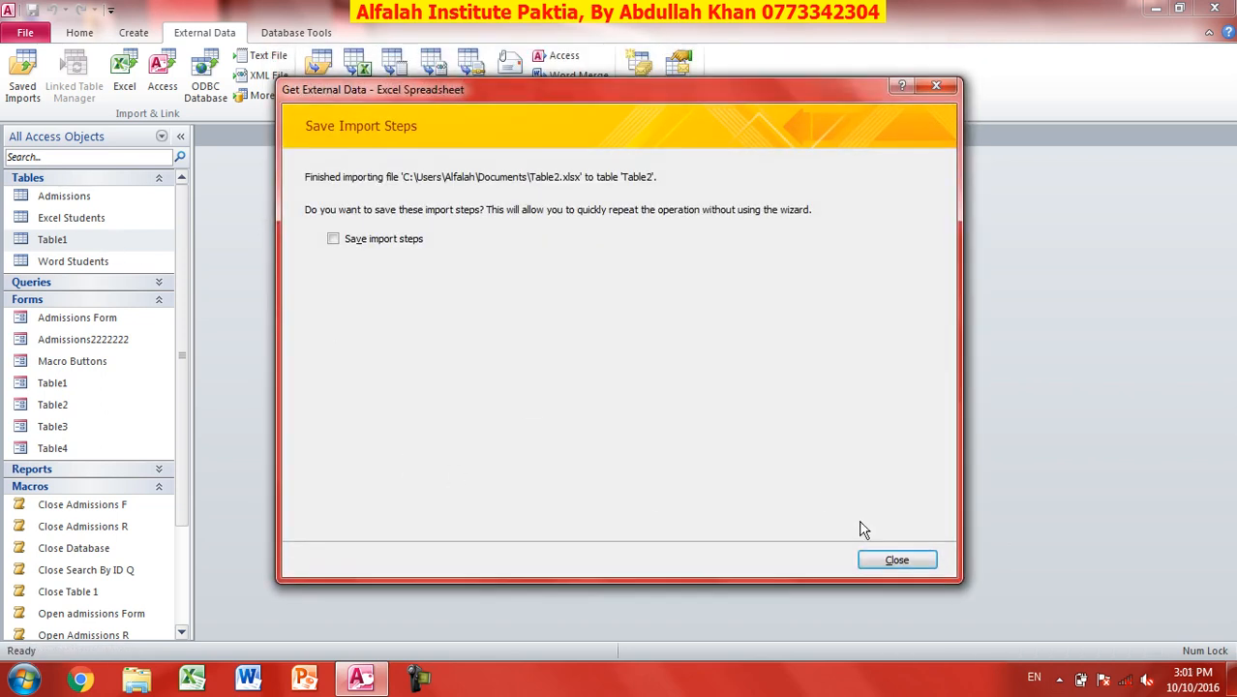
Close the import wizard without saving the import steps, and view the records of the imported Table2 before closing it.
click(915, 561)
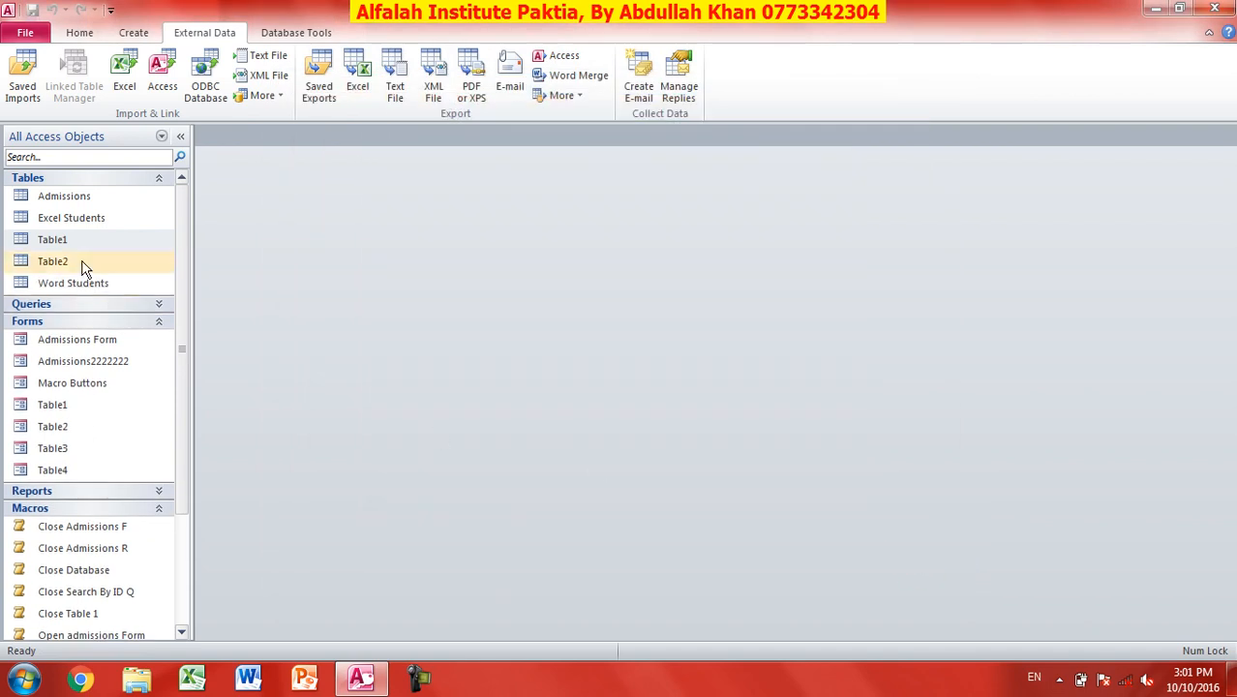
double_click(71, 261)
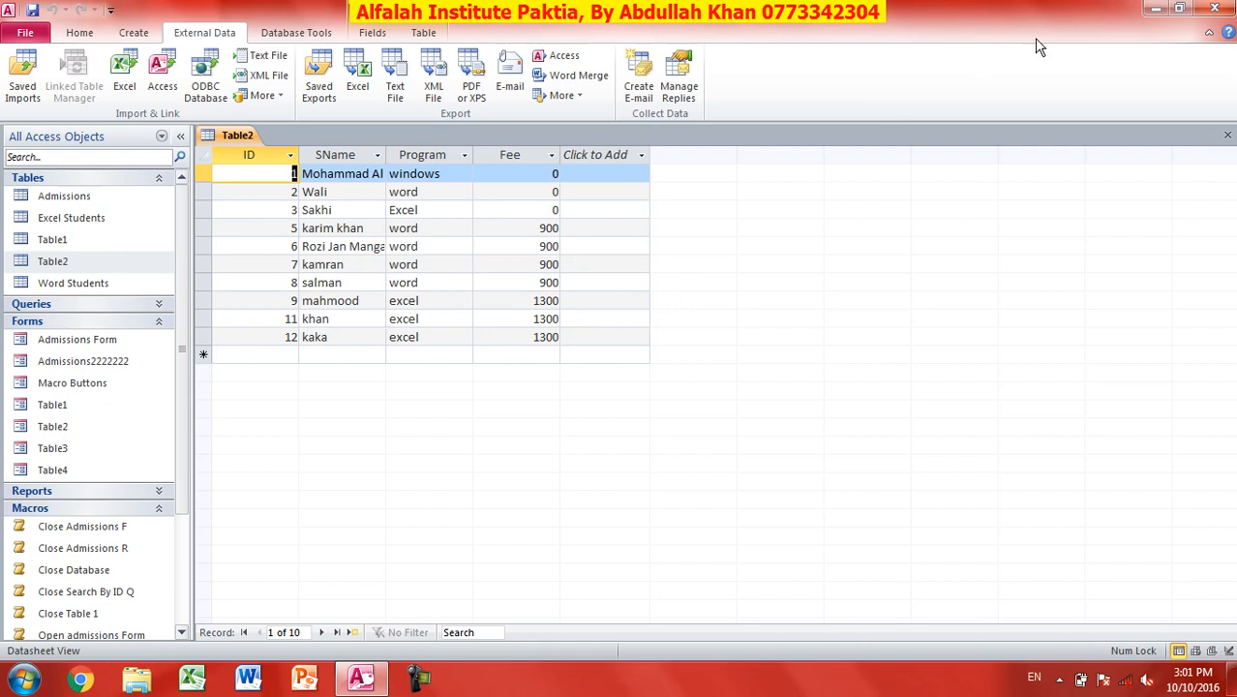
click(1227, 136)
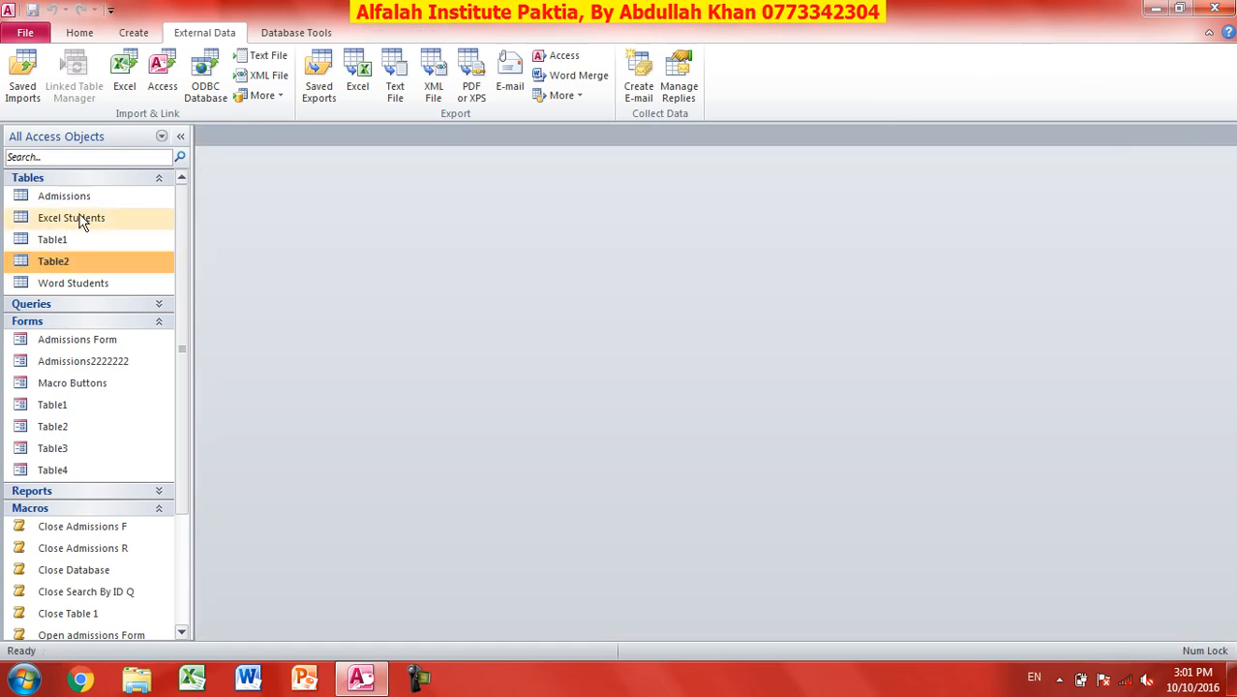
Start an import from another Access database and choose rjm list.mdb in the Documents library as the source.
click(163, 87)
click(885, 215)
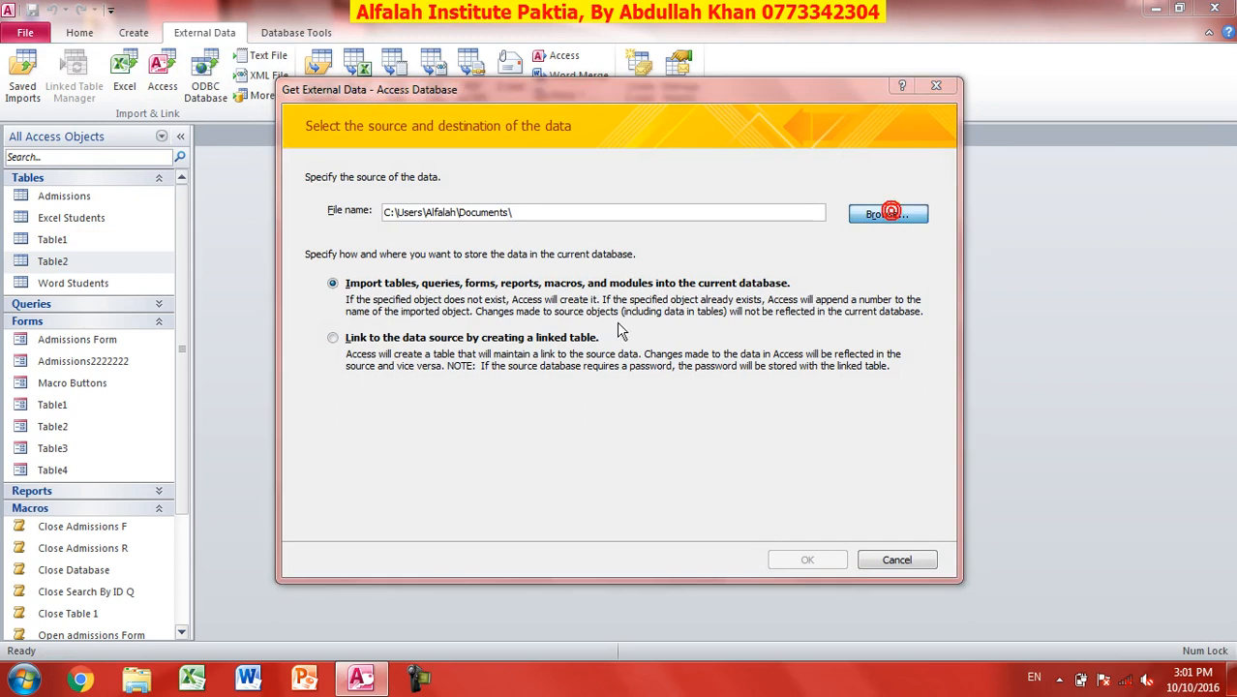
click(519, 395)
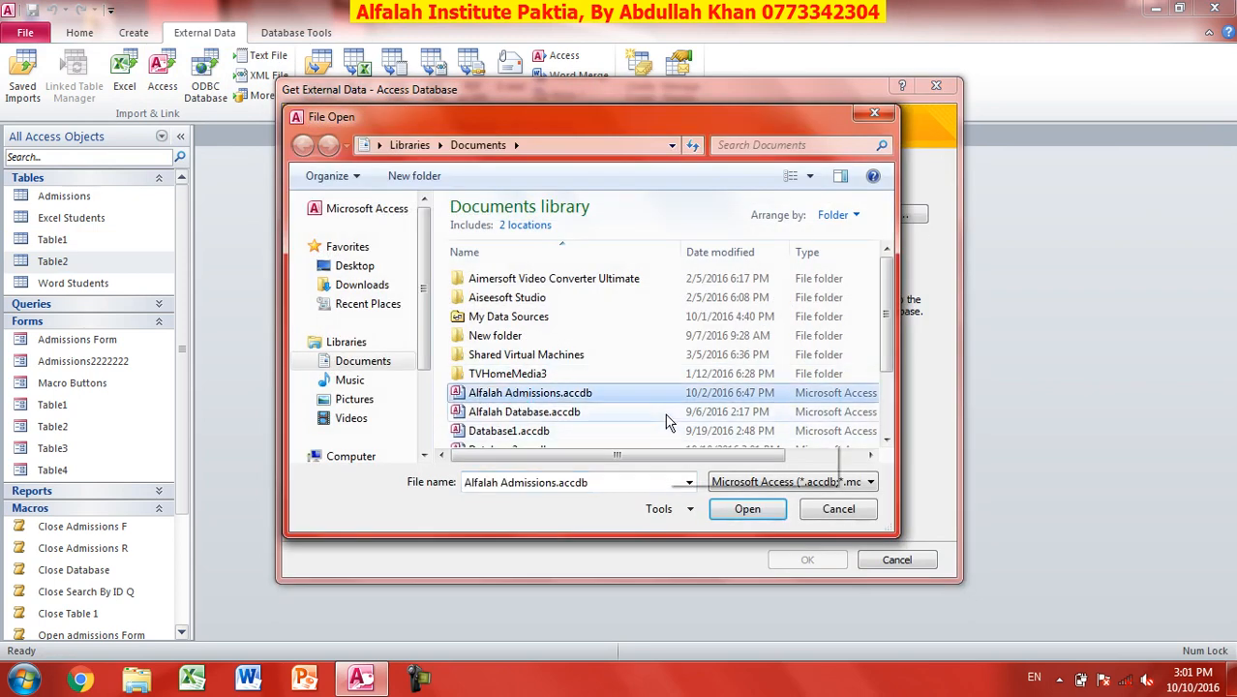
click(538, 414)
click(529, 431)
scroll(529, 431, down, 2)
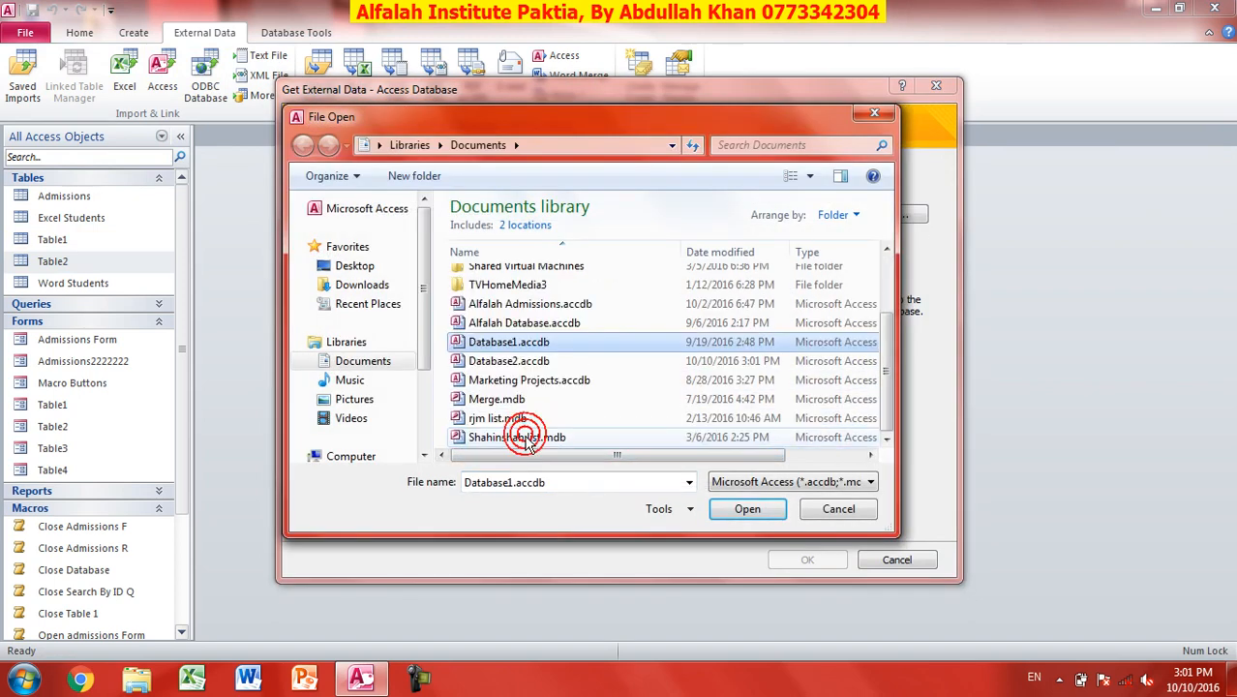
click(523, 420)
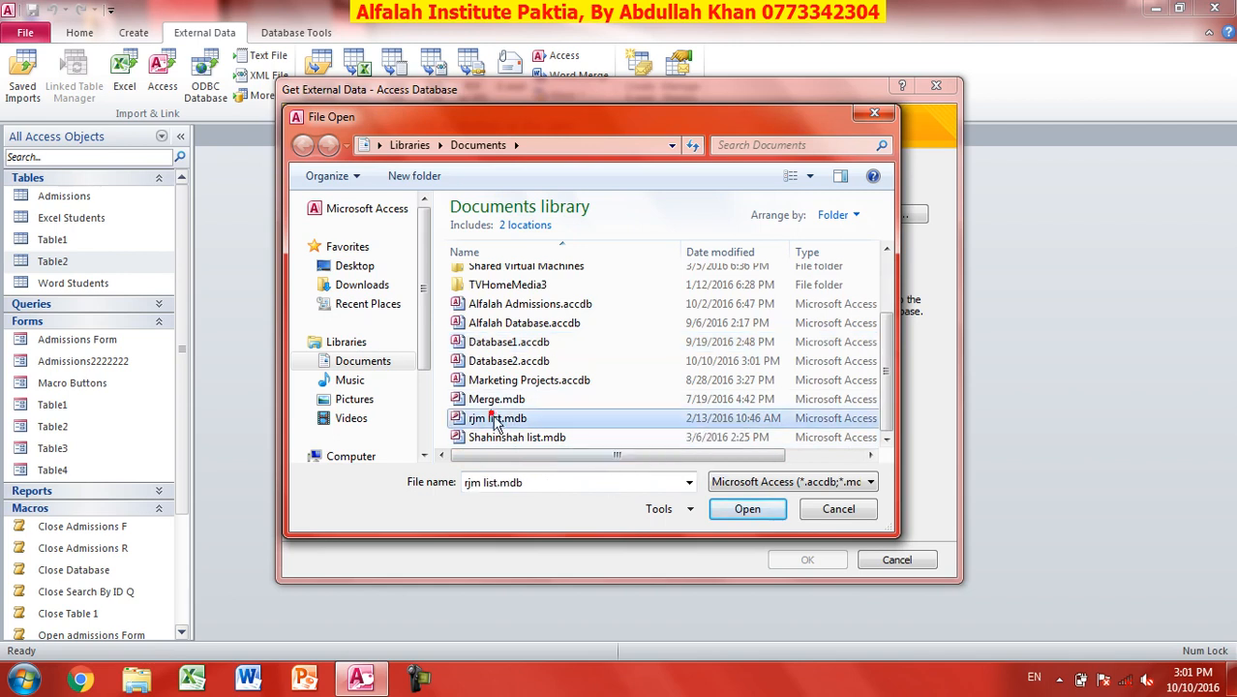
click(749, 510)
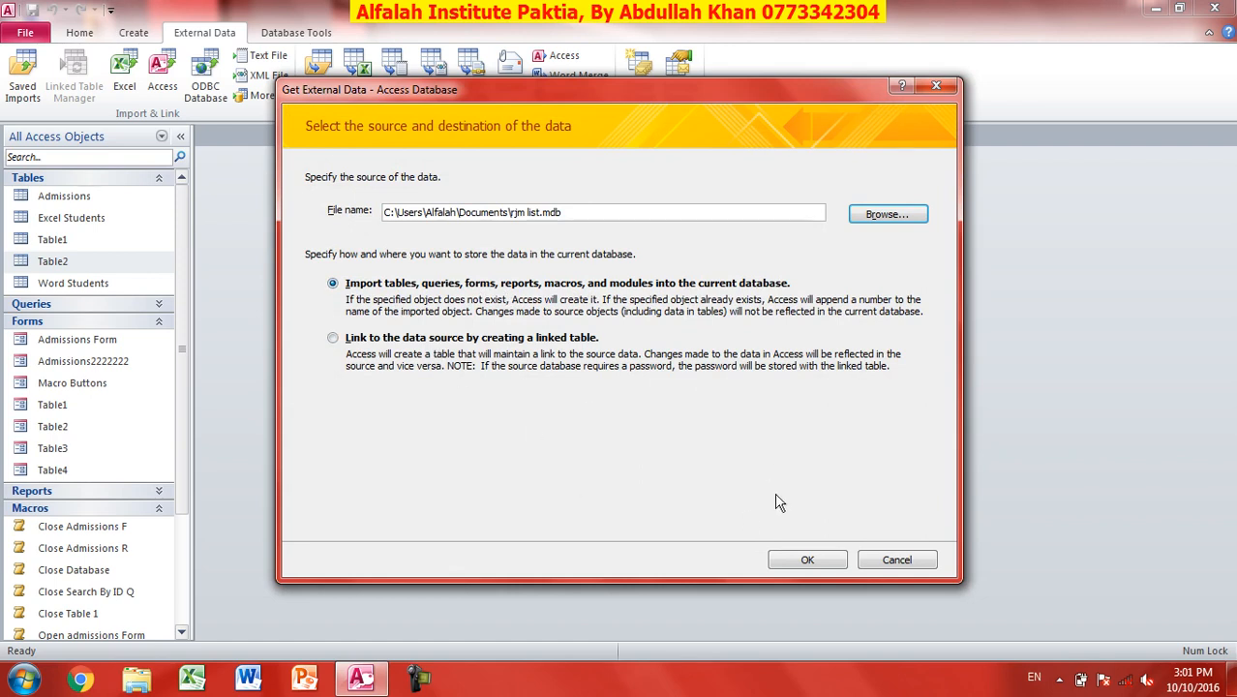
Import the Office_Address_List table from the source database, and close the wizard without saving the import steps.
click(825, 561)
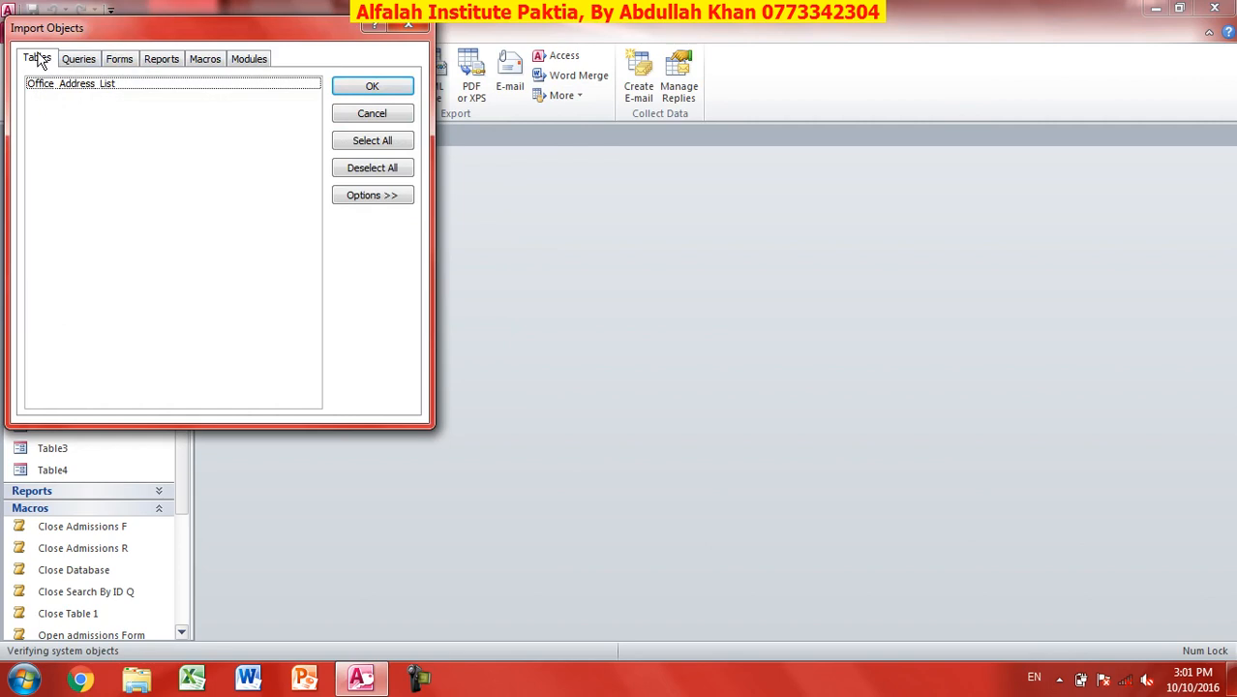
click(78, 61)
click(121, 60)
click(41, 58)
click(60, 85)
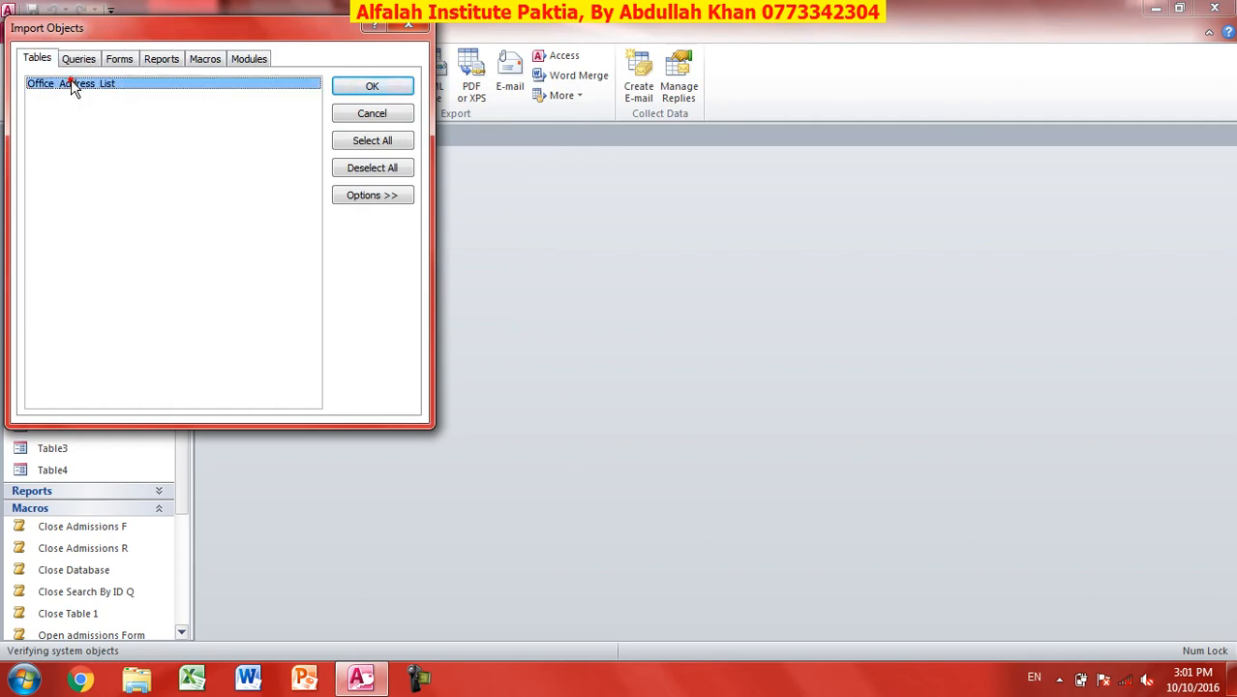
click(369, 89)
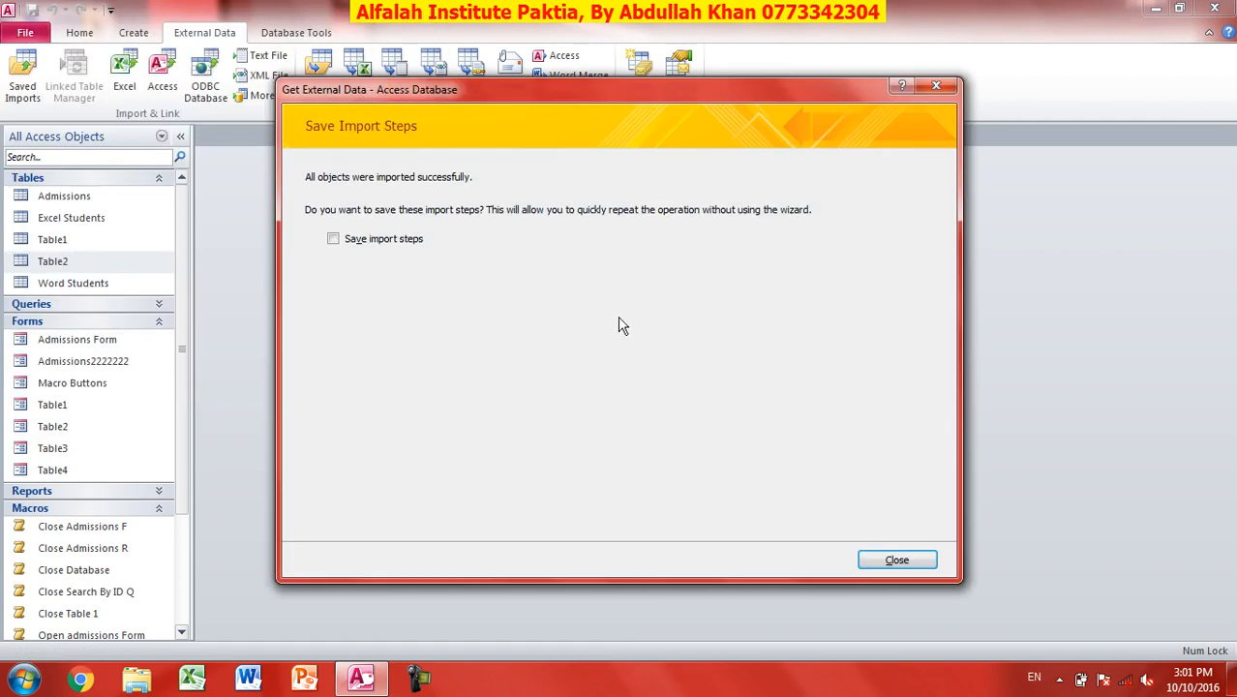
click(897, 560)
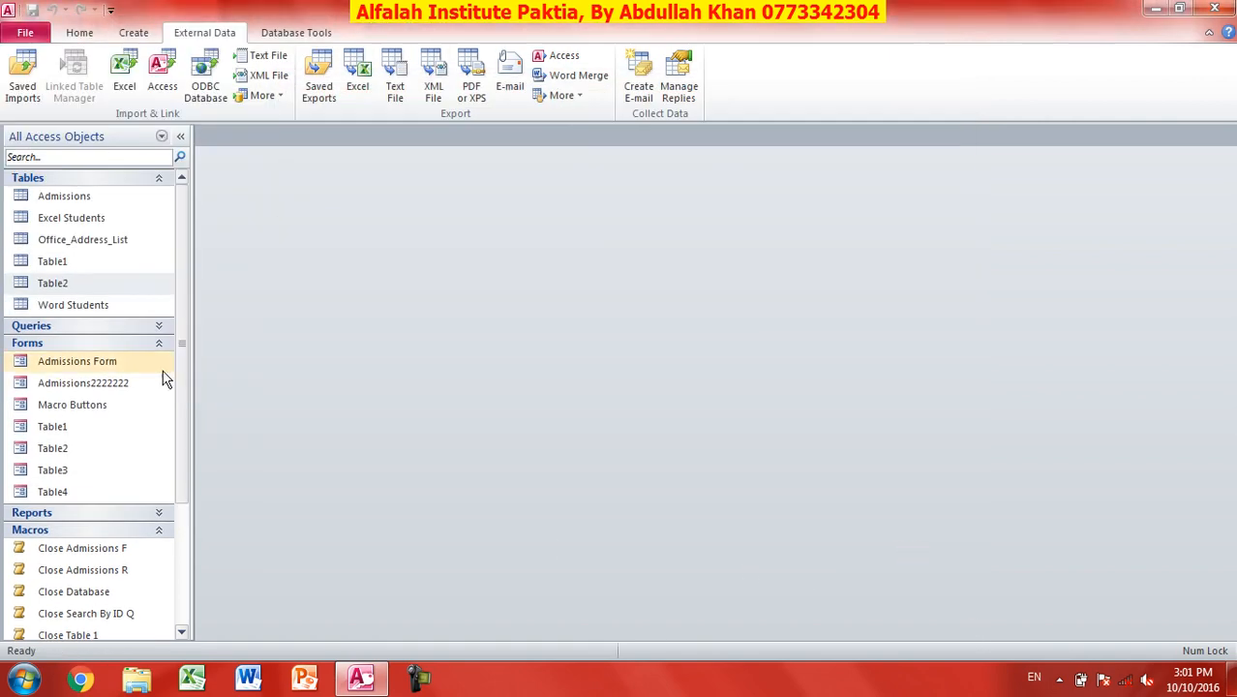
View the records of the imported Office_Address_List table and close it.
click(74, 242)
double_click(73, 238)
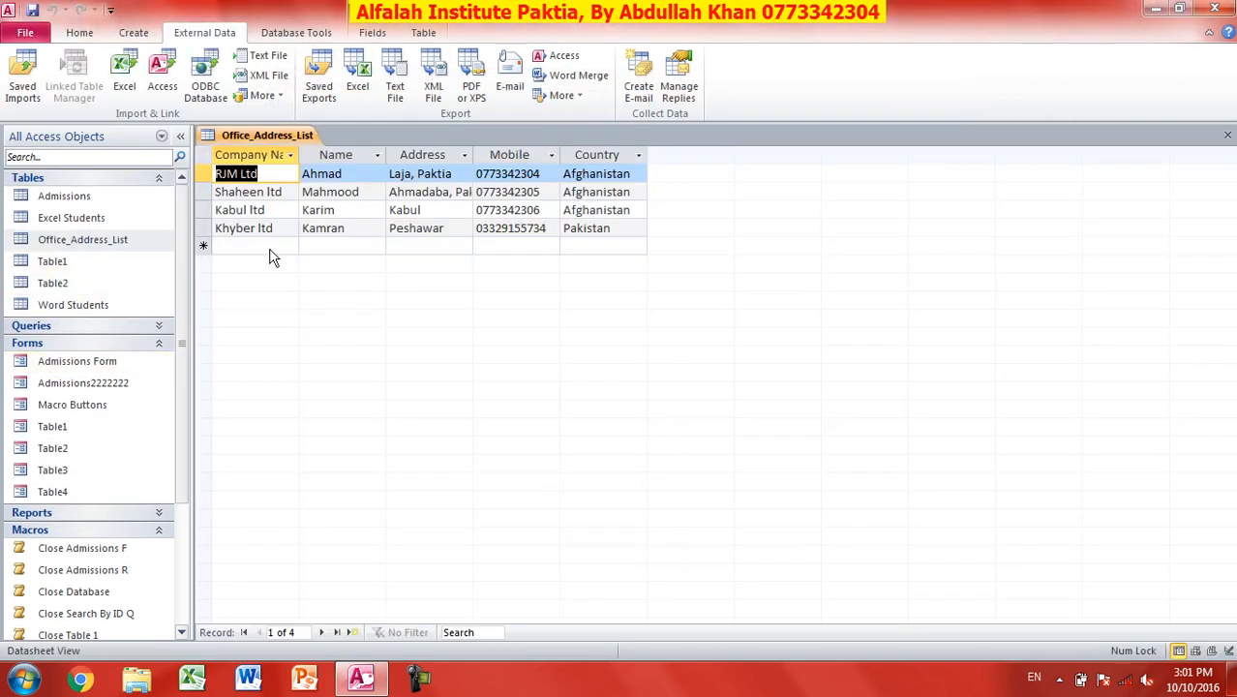
click(1226, 136)
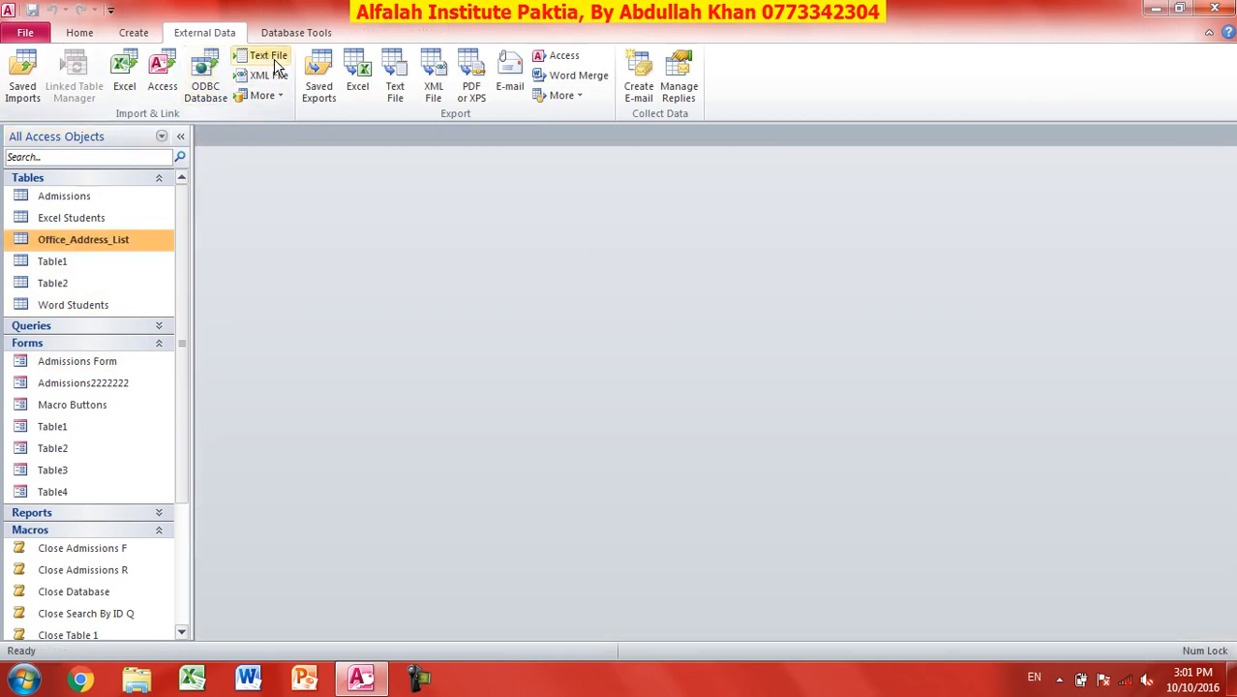
Look at the additional import source types and the manager for data collection messages, and close both.
click(247, 94)
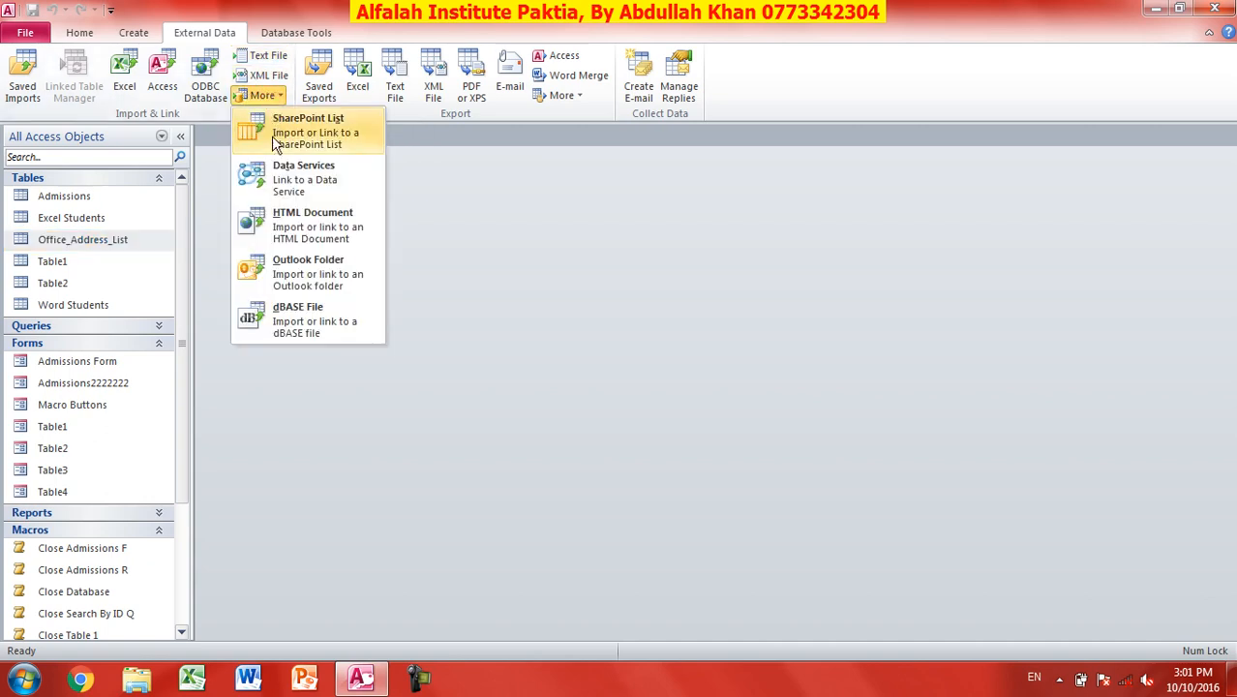
click(580, 333)
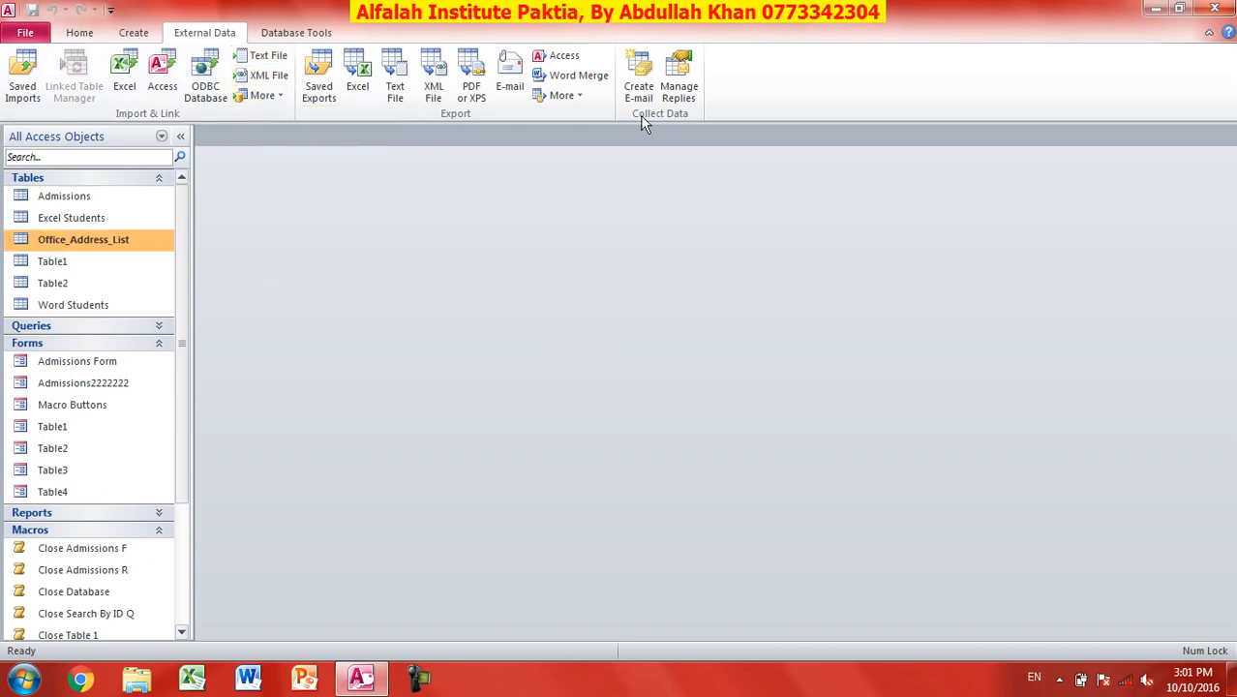
click(687, 93)
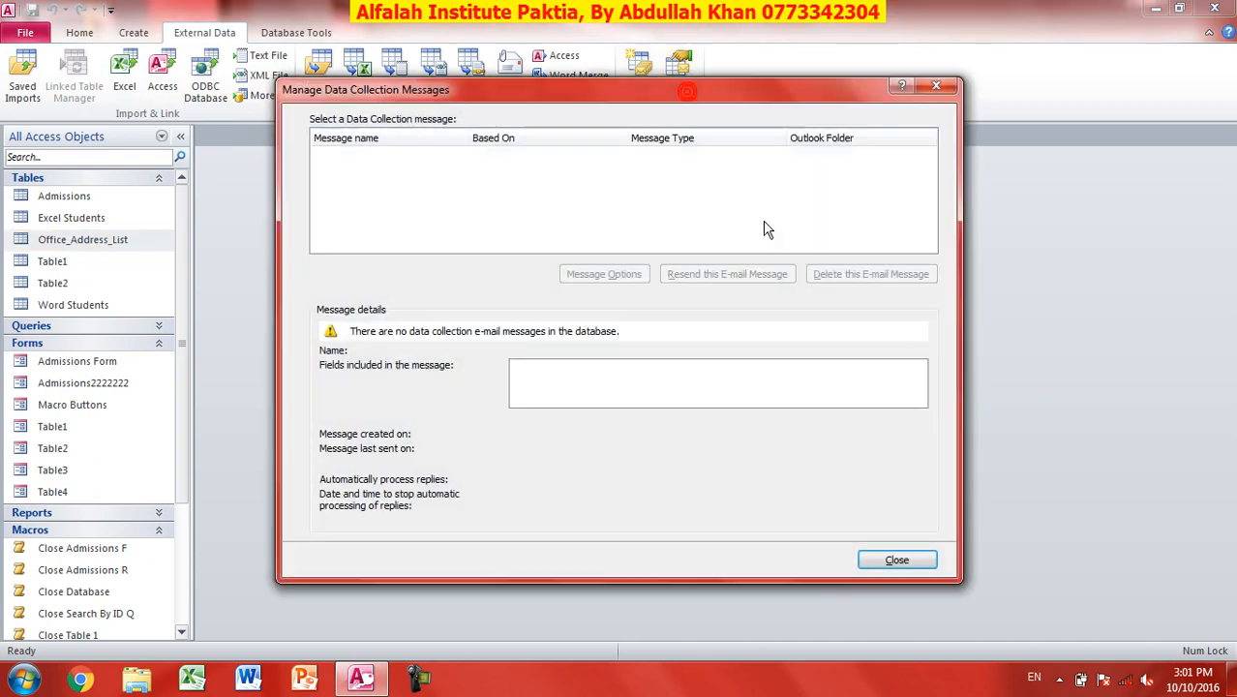
click(929, 90)
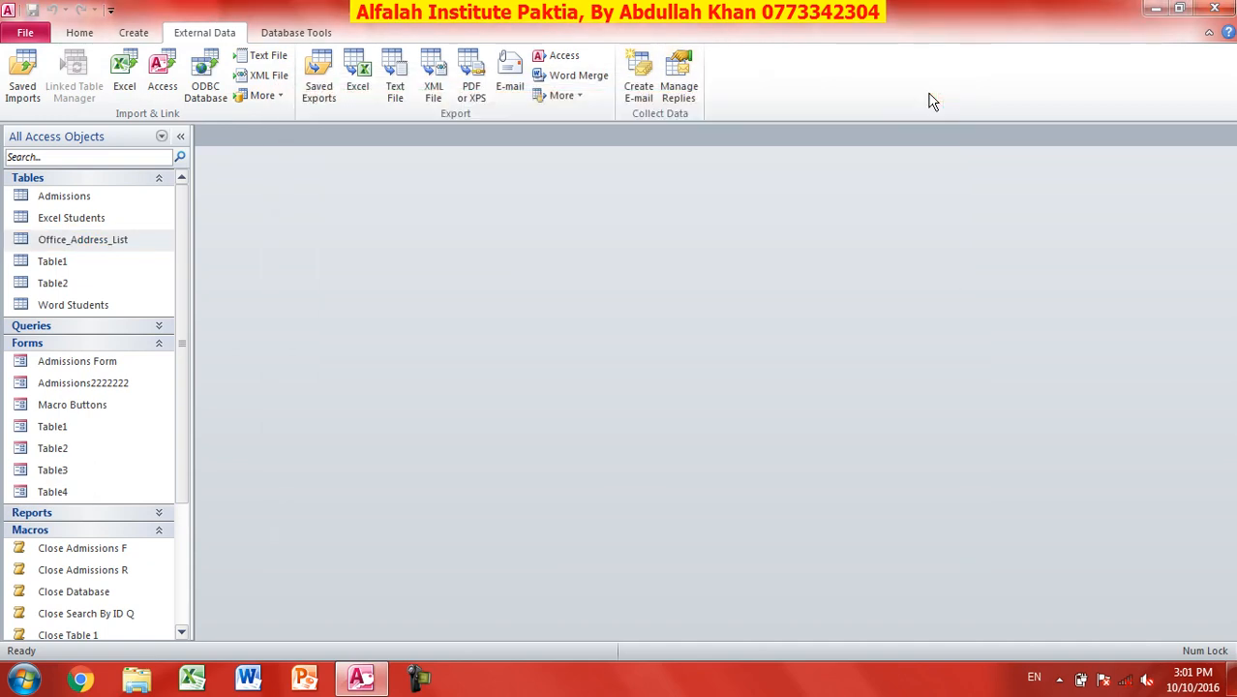